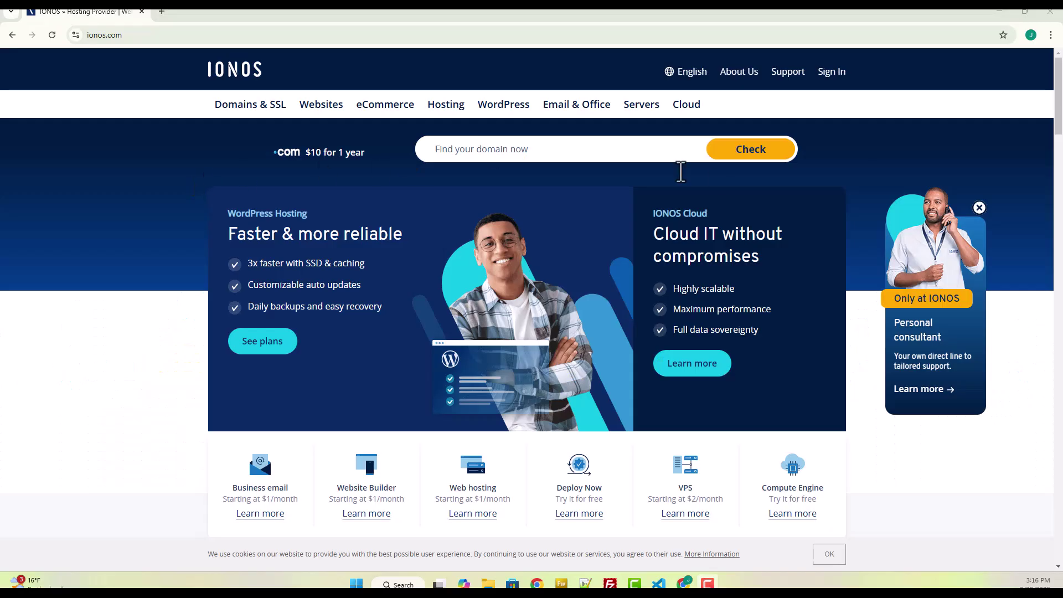
- Sign in to the IONOS customer account using the domain tenminutewebdev.com as the login
click(830, 79)
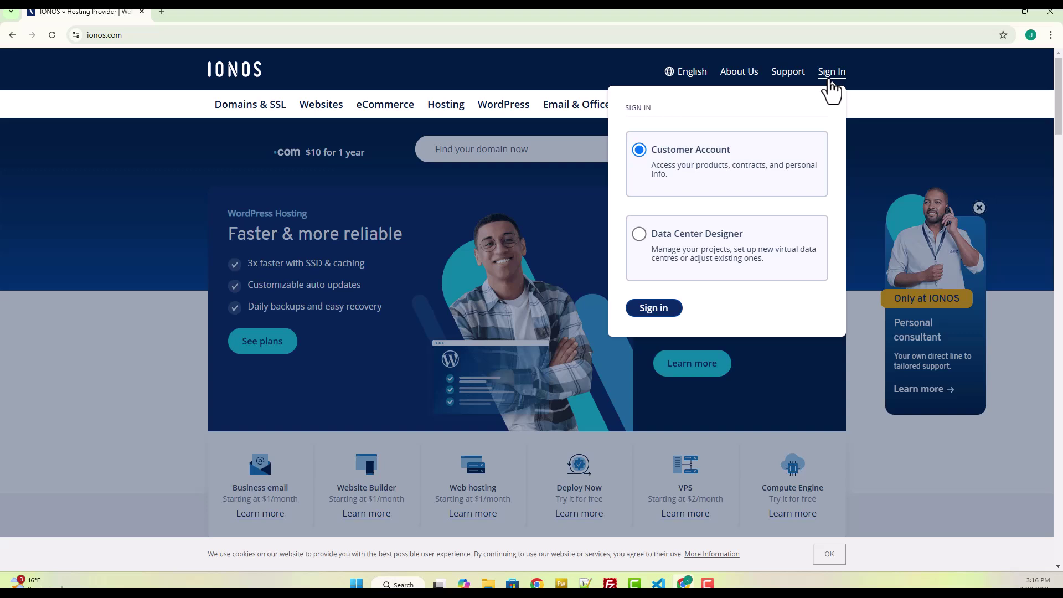
click(655, 313)
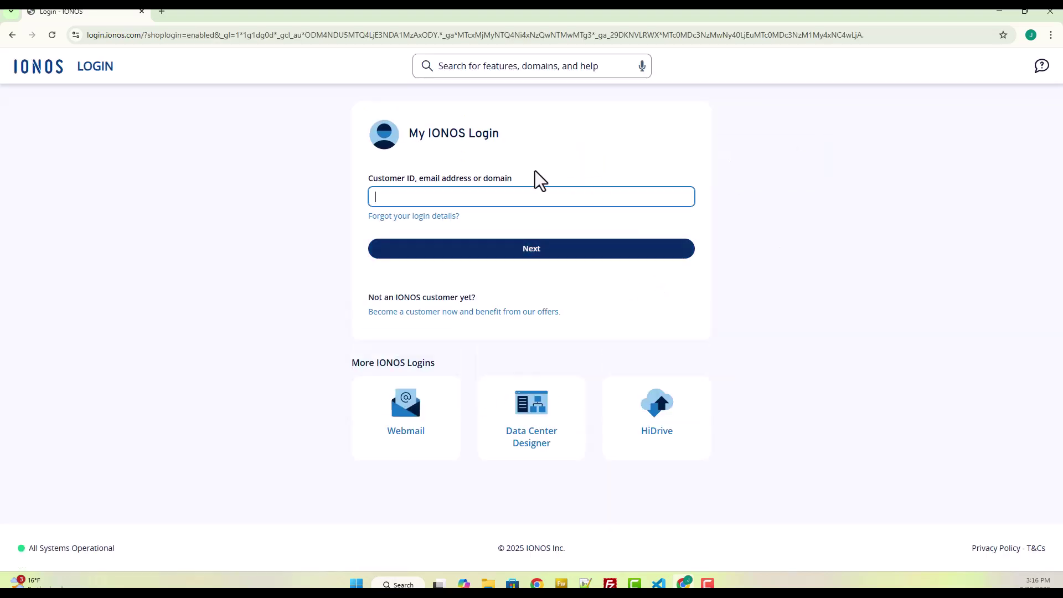
text(tenminutewebdev.com)
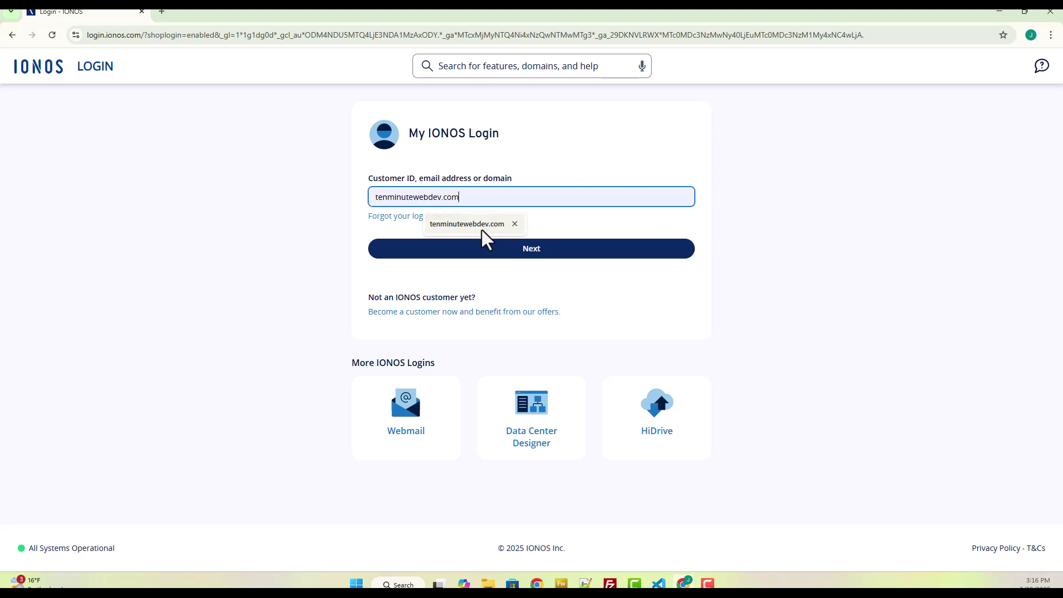
click(482, 228)
click(493, 248)
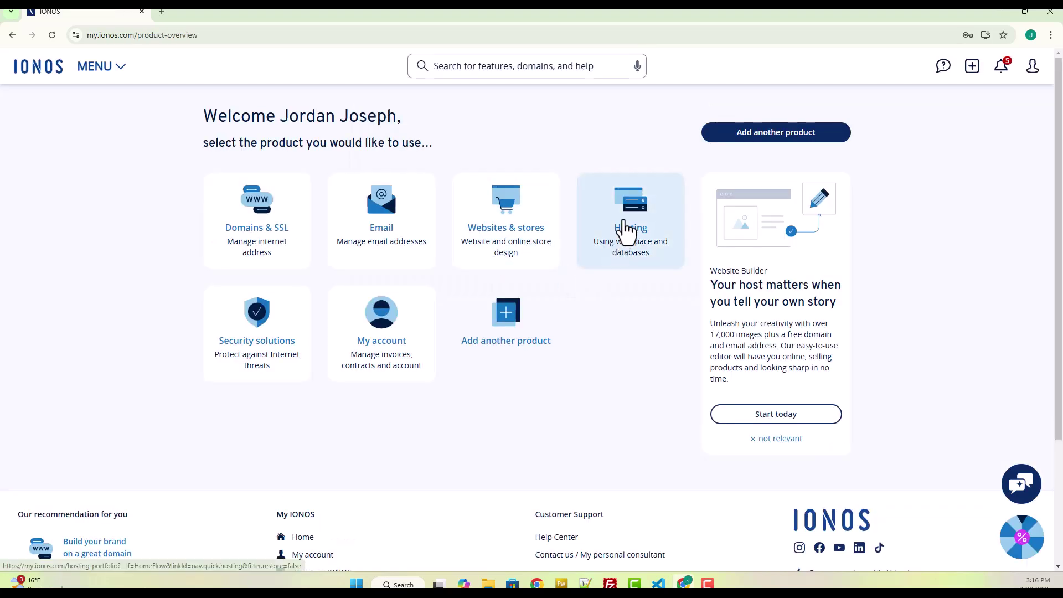
- Create a subdomain named db under the domain tenminutewebdev.com
click(271, 222)
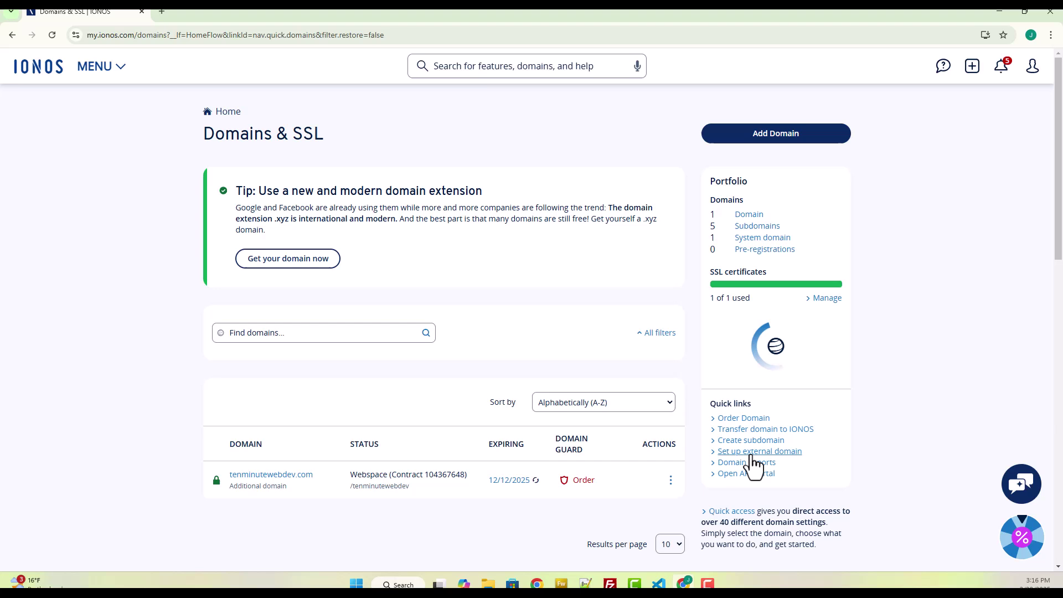
click(754, 442)
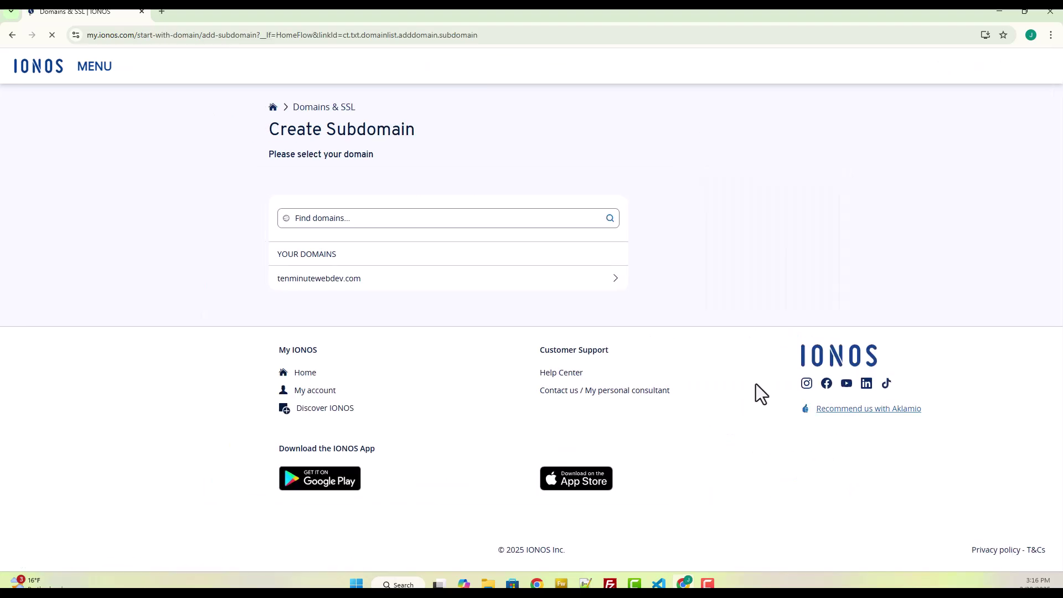
click(343, 281)
click(471, 275)
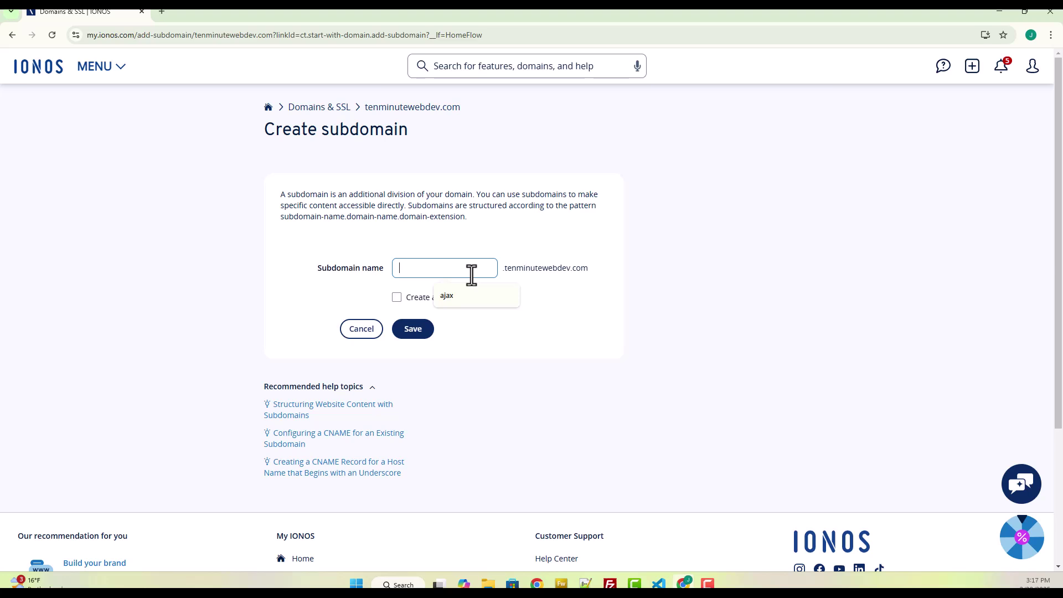
text(db)
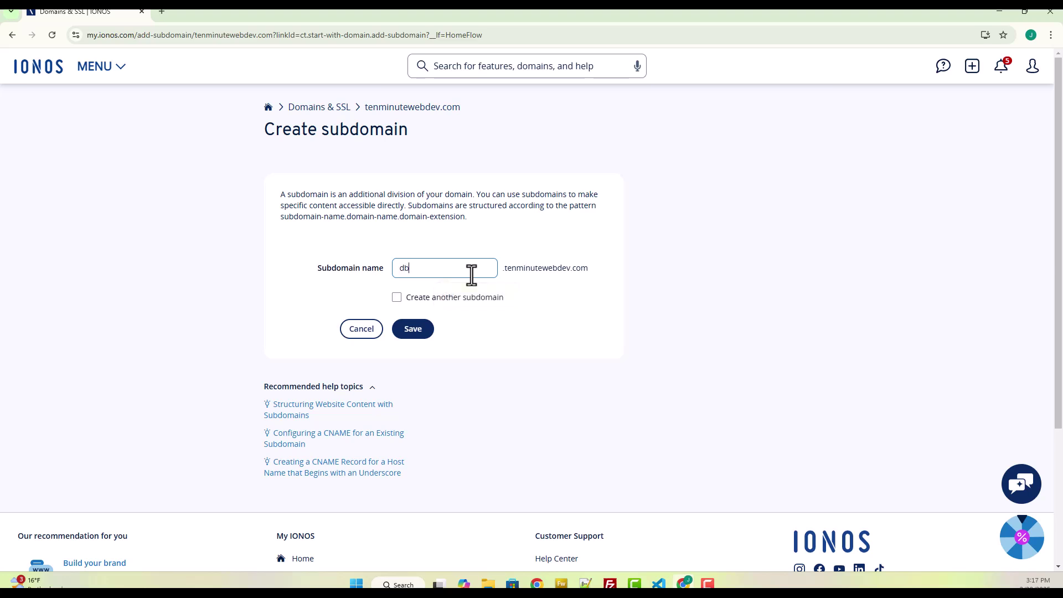
click(414, 330)
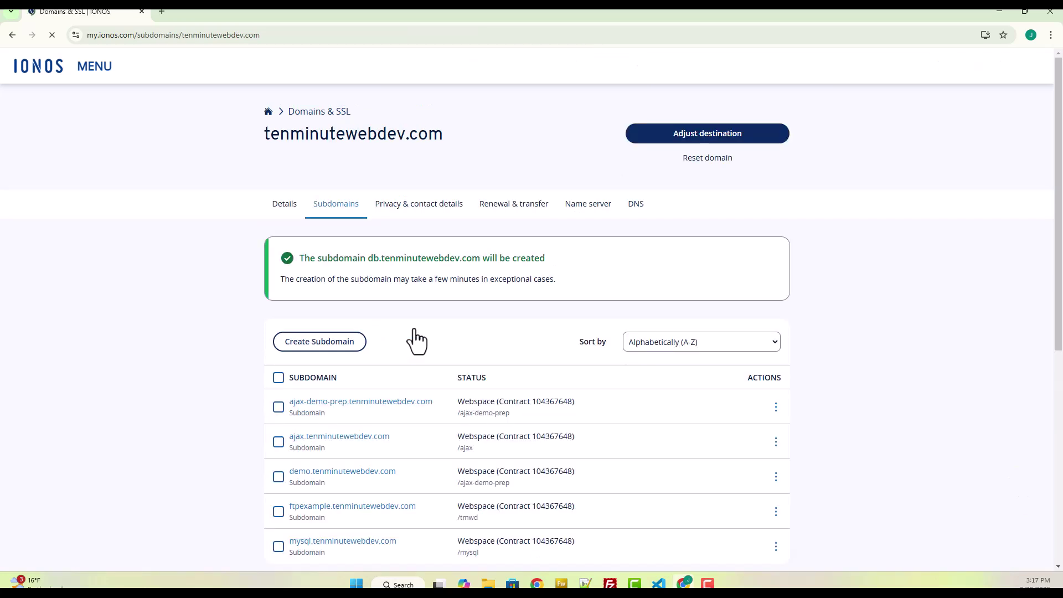
- Create a folder named db in the root directory of the hosting package's webspace
click(267, 112)
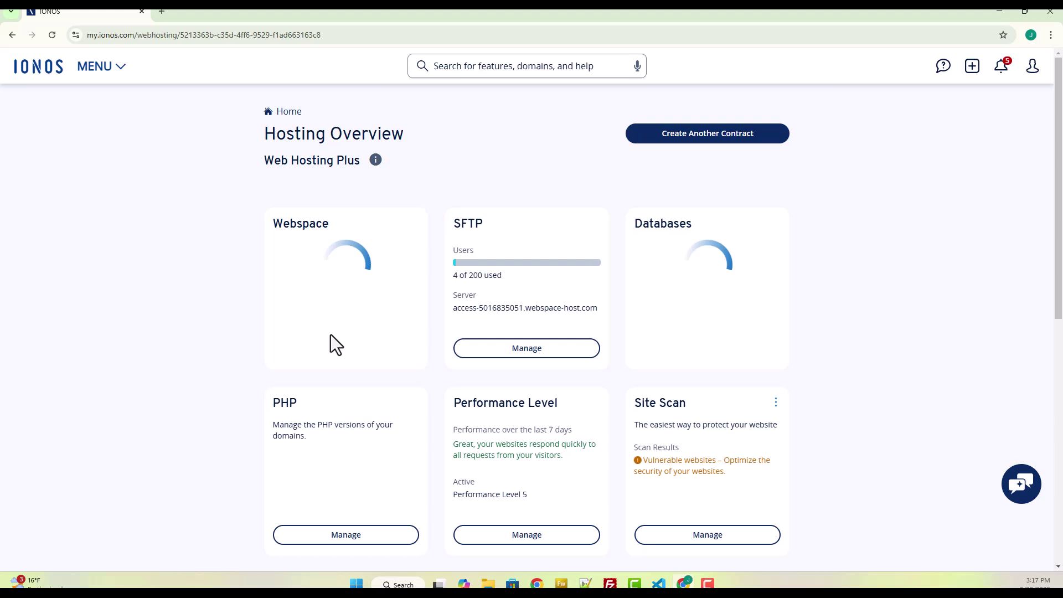
click(346, 405)
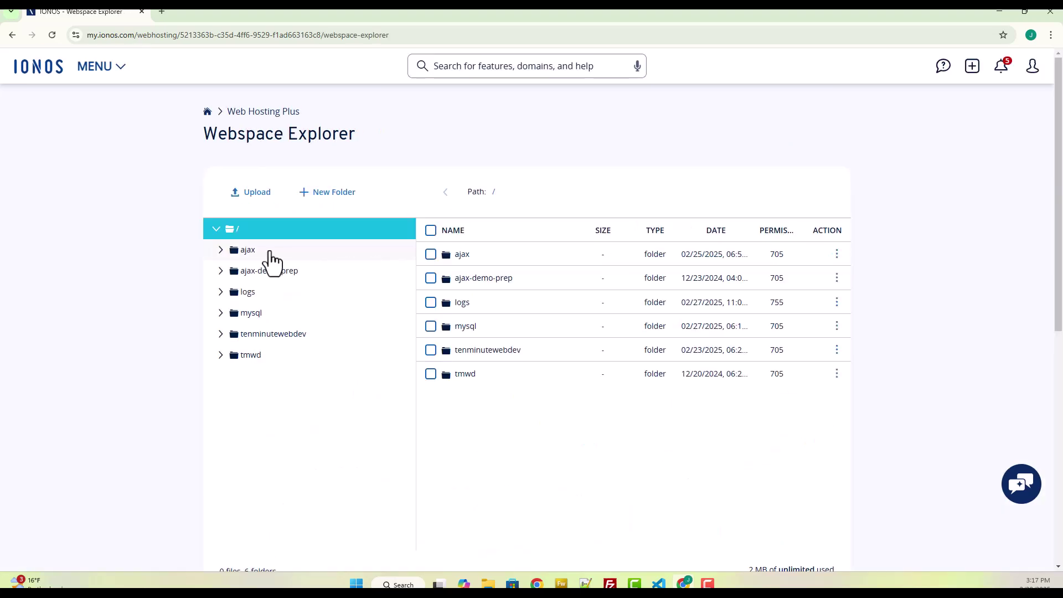
click(329, 194)
click(408, 320)
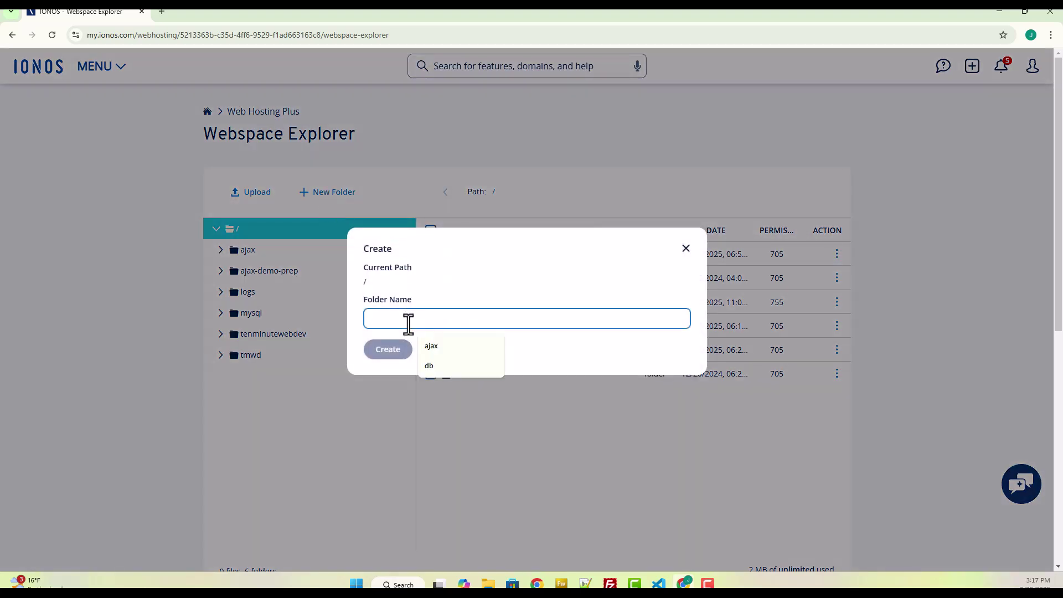
text(db)
click(394, 357)
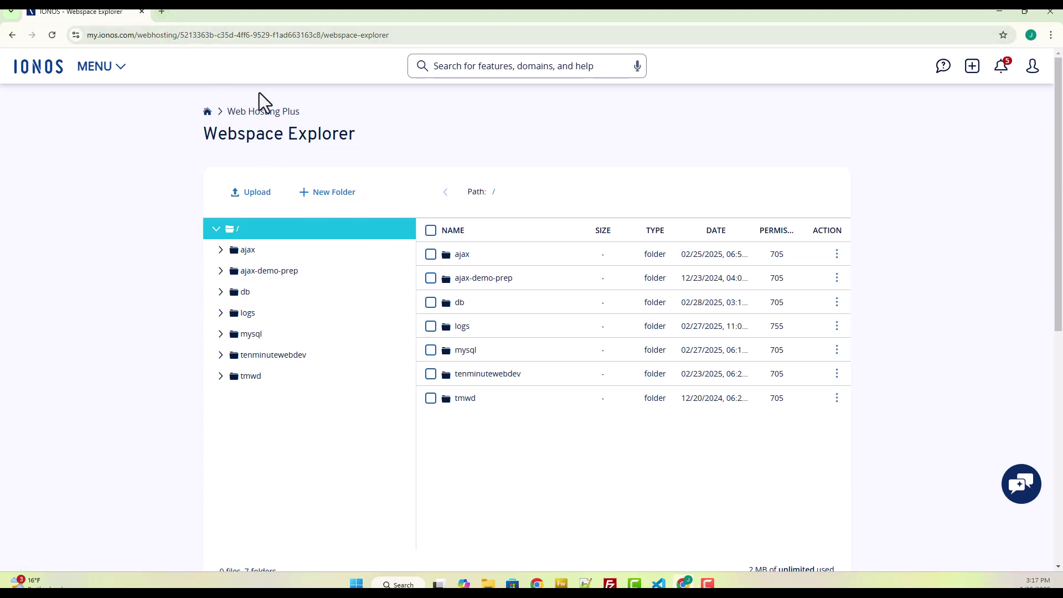
- Check the number of subdomains in the Domains & SSL portfolio summary
click(207, 112)
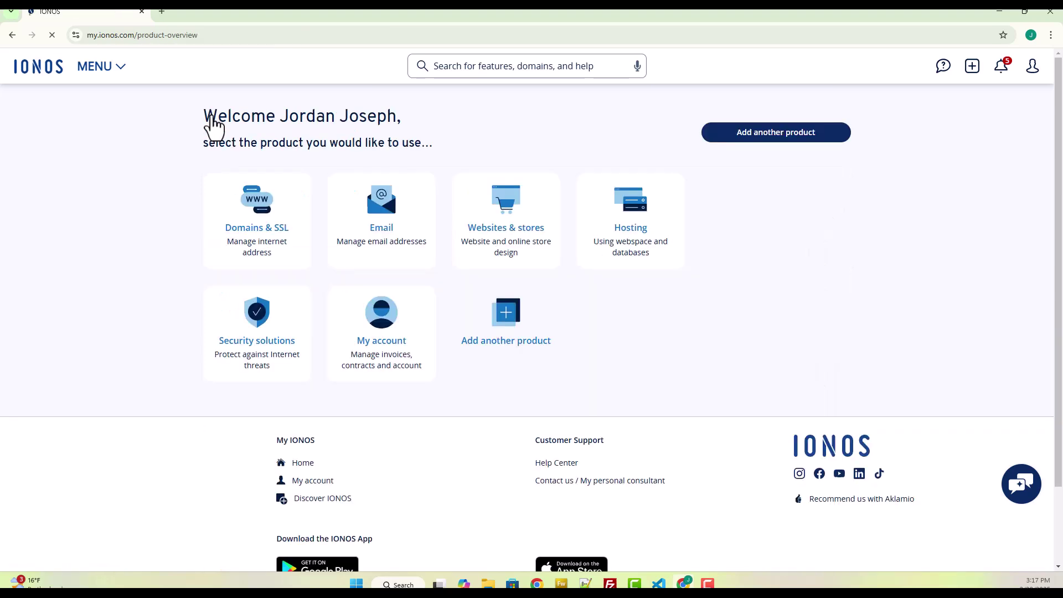
click(260, 237)
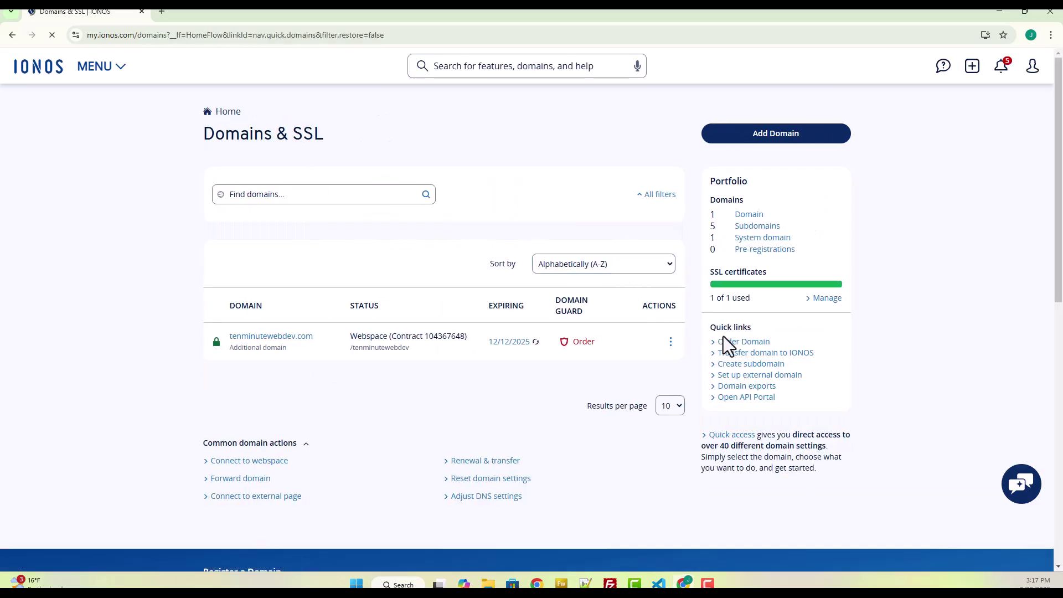
double_click(713, 226)
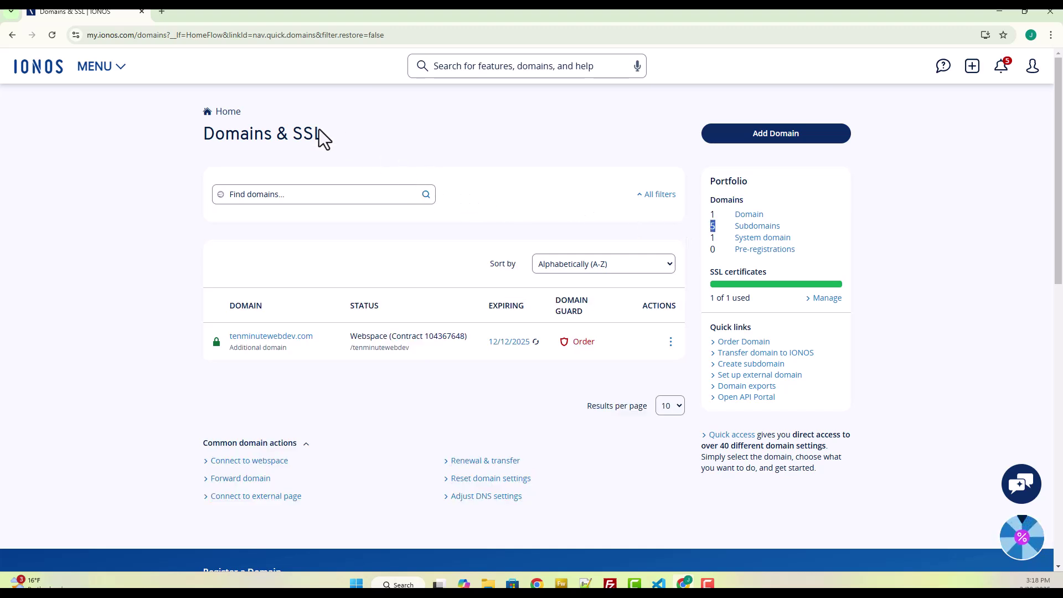
- Start creating a database in the hosting package and choose the Standard database option for simple projects
click(227, 116)
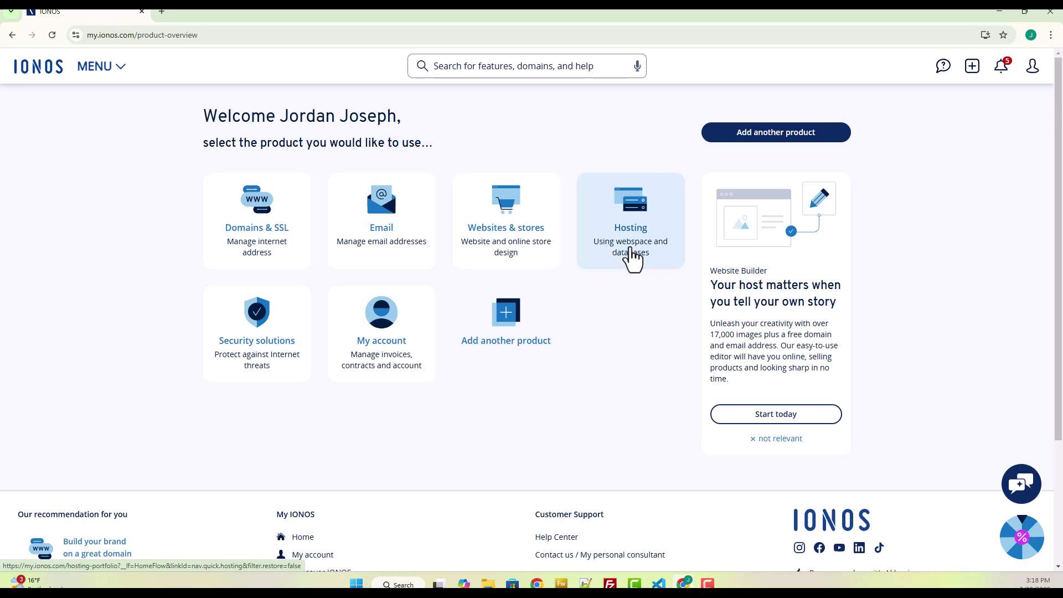
click(644, 261)
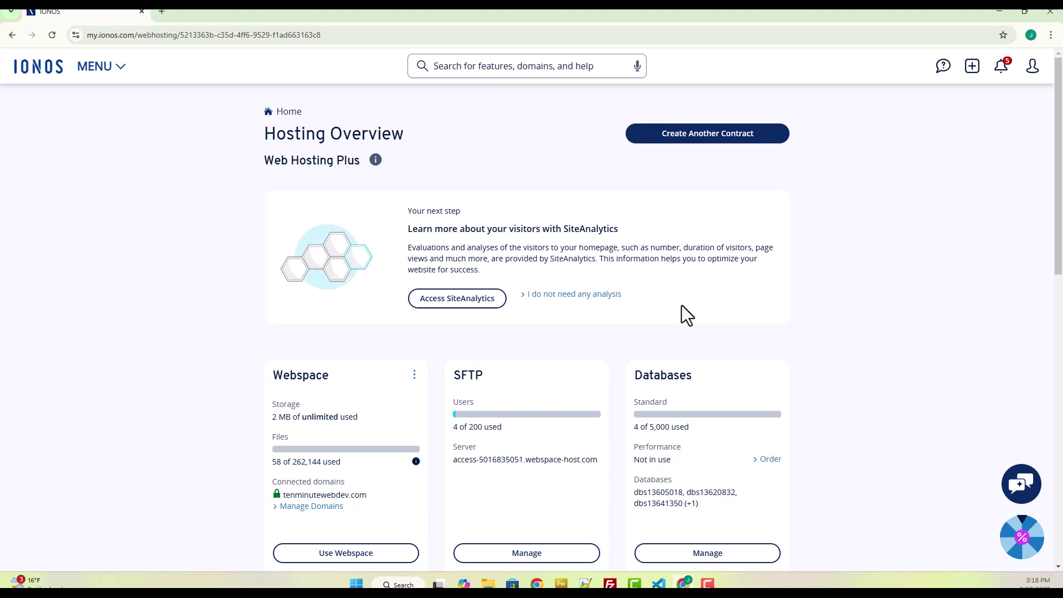
scroll(851, 383, down, 2)
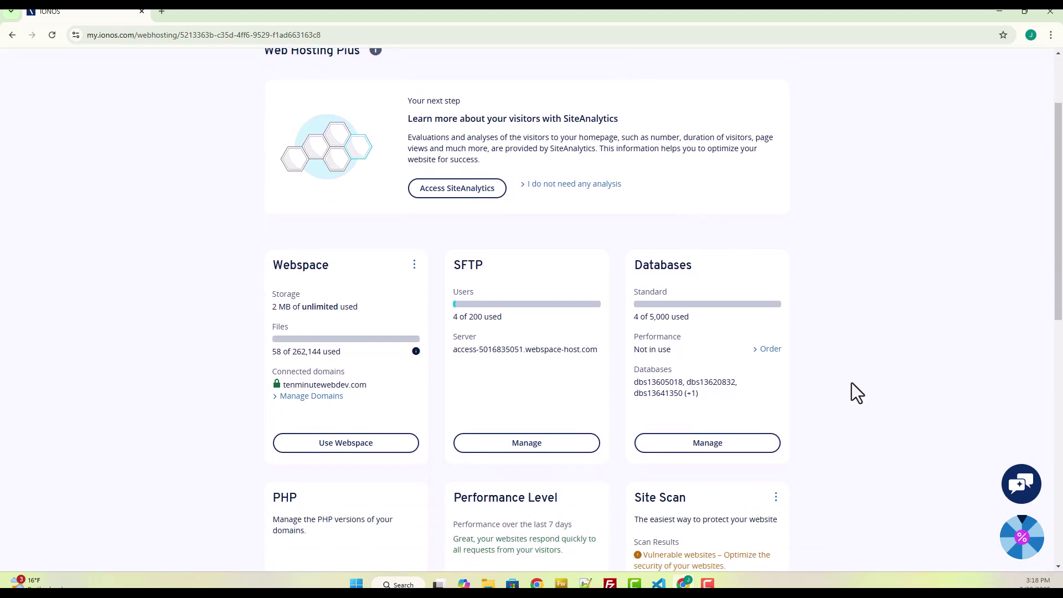
click(715, 445)
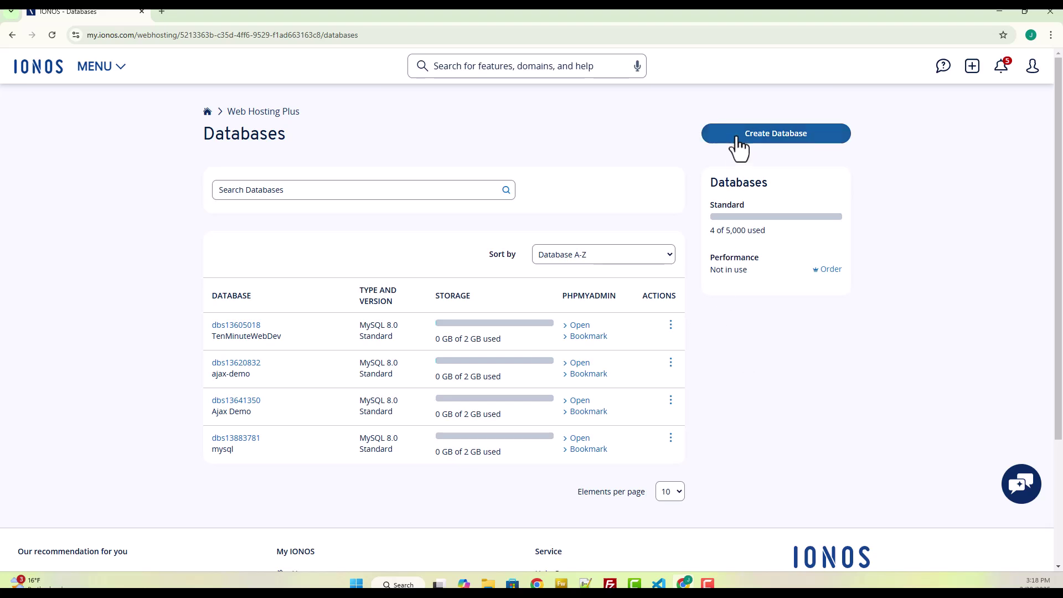
click(757, 138)
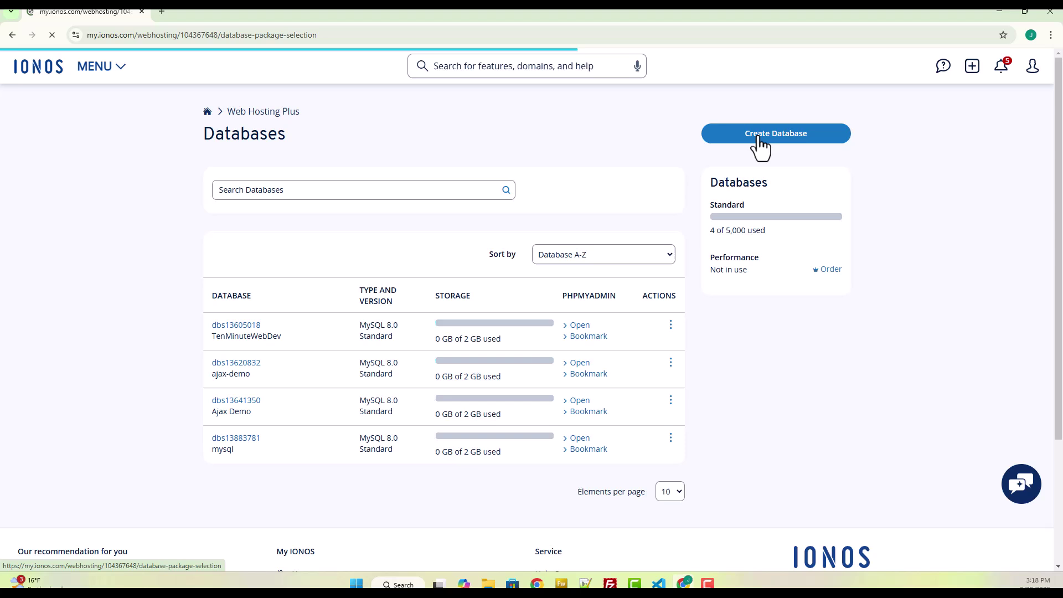
drag(408, 261, 185, 254)
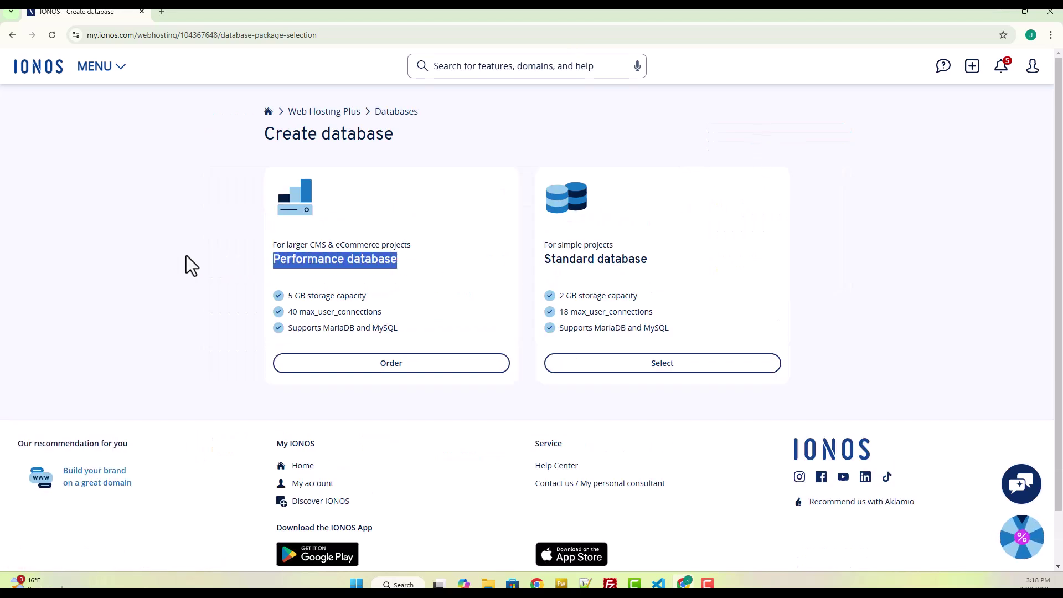
drag(672, 270, 268, 253)
click(401, 273)
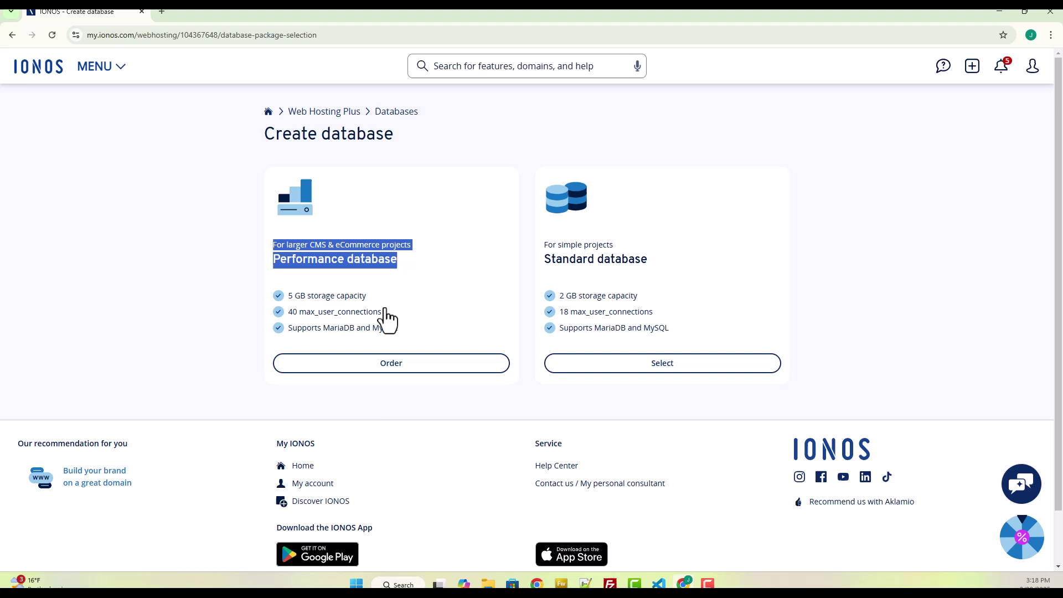
click(660, 374)
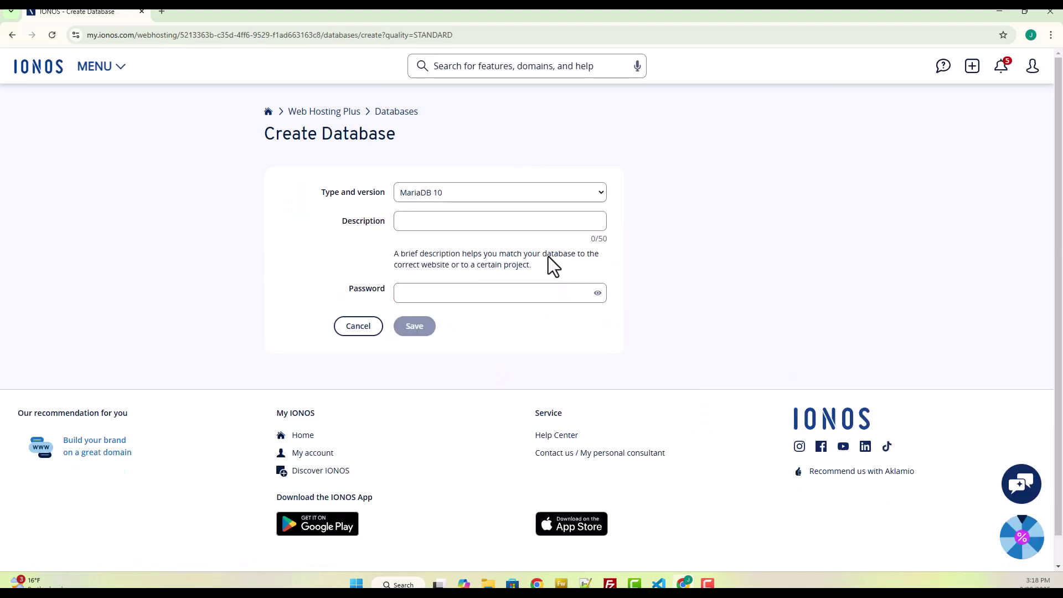
- Create the database with type MySQL 8.0 and description db, entering a database password and saving it
click(502, 192)
click(496, 228)
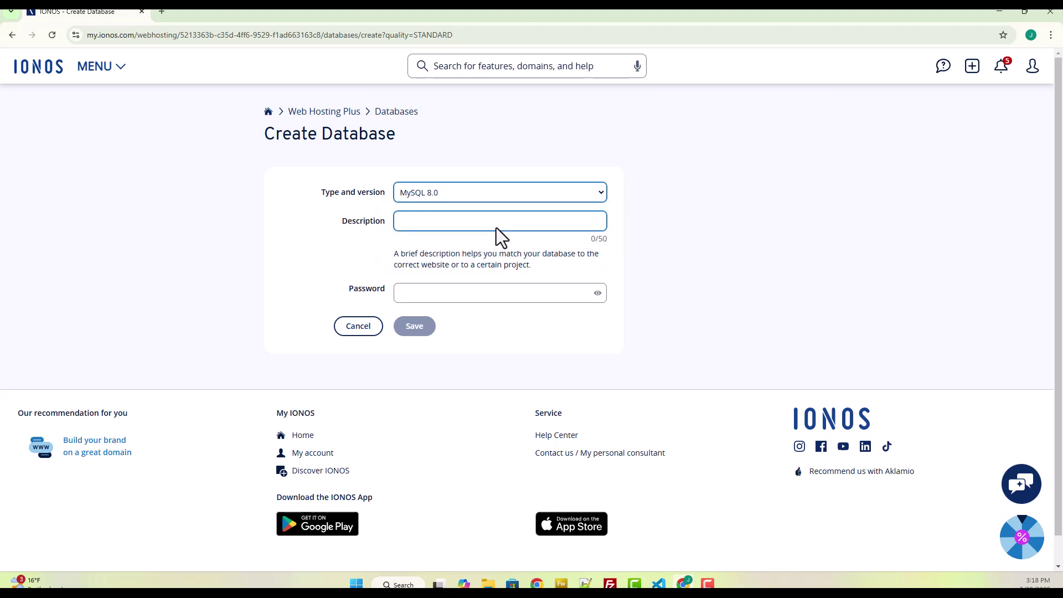
click(497, 225)
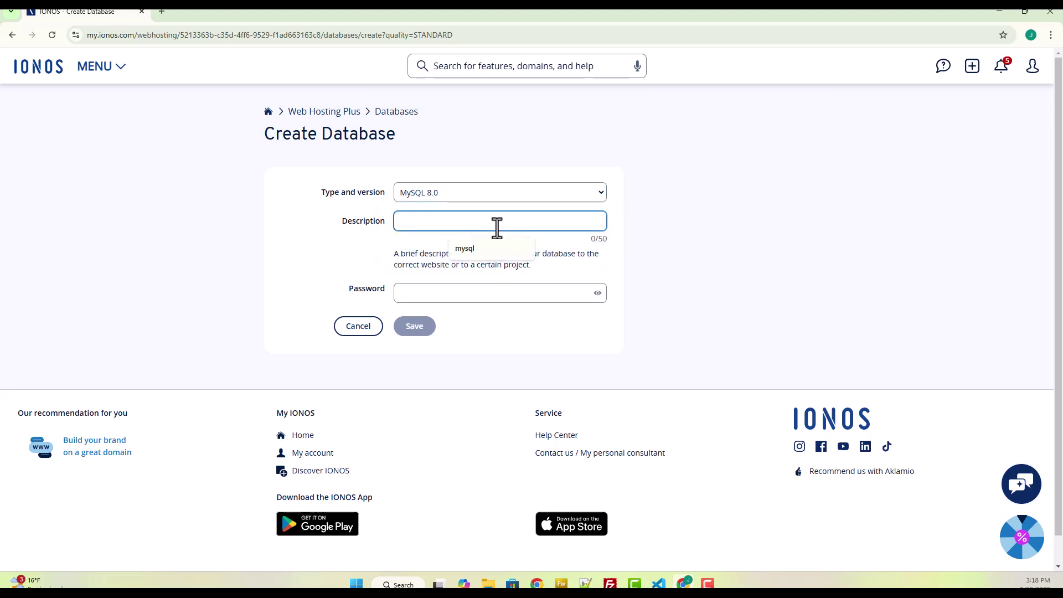
text(db)
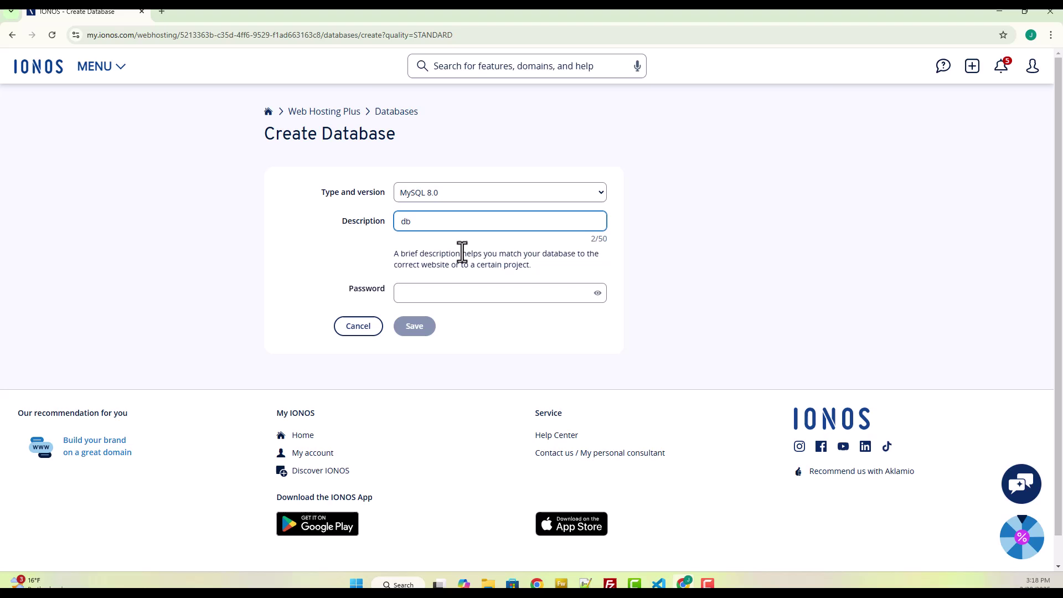
click(407, 290)
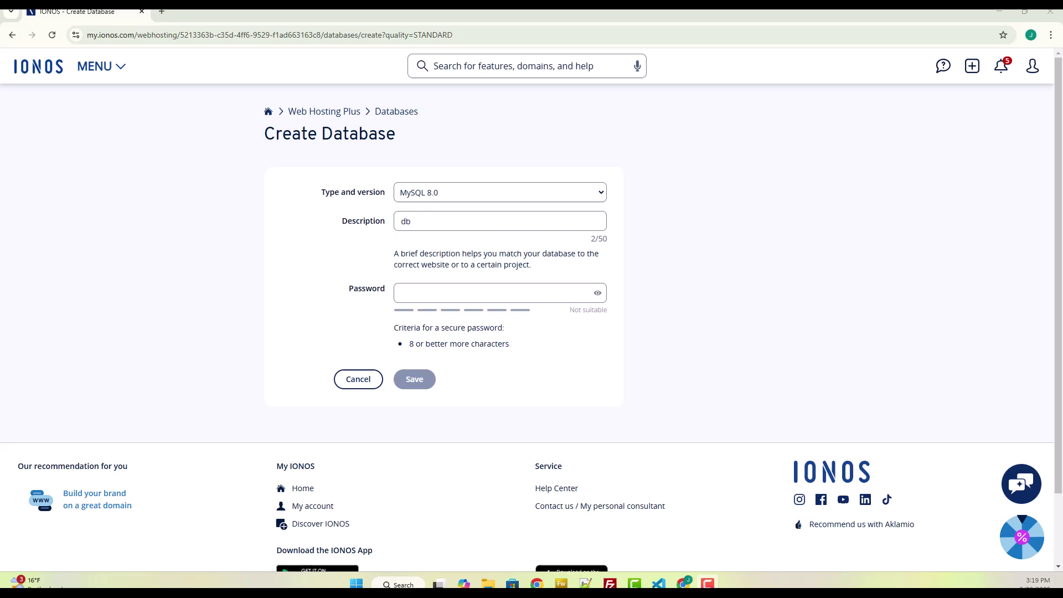
click(446, 293)
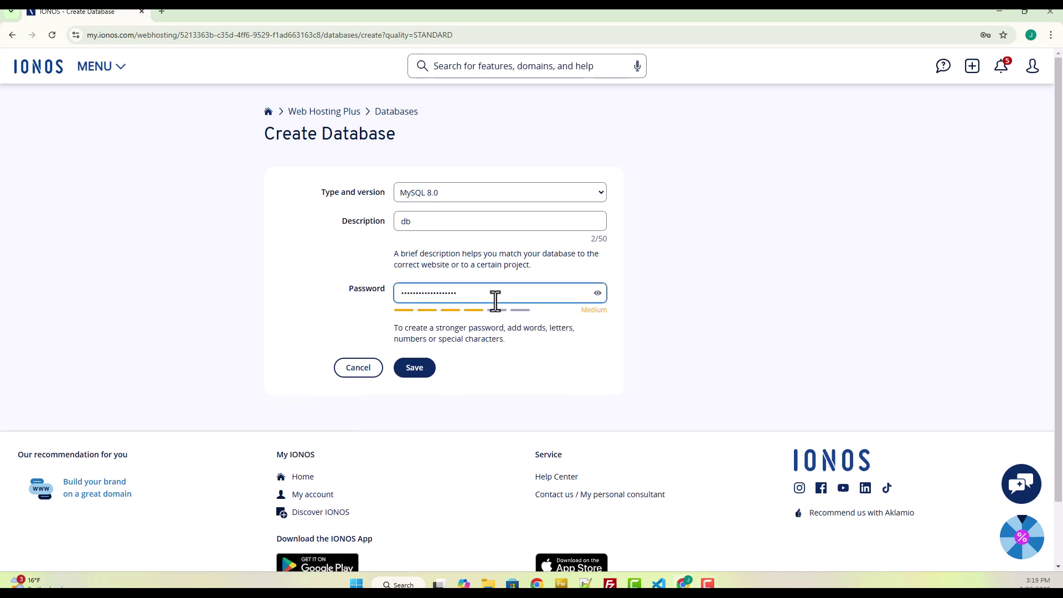
click(426, 365)
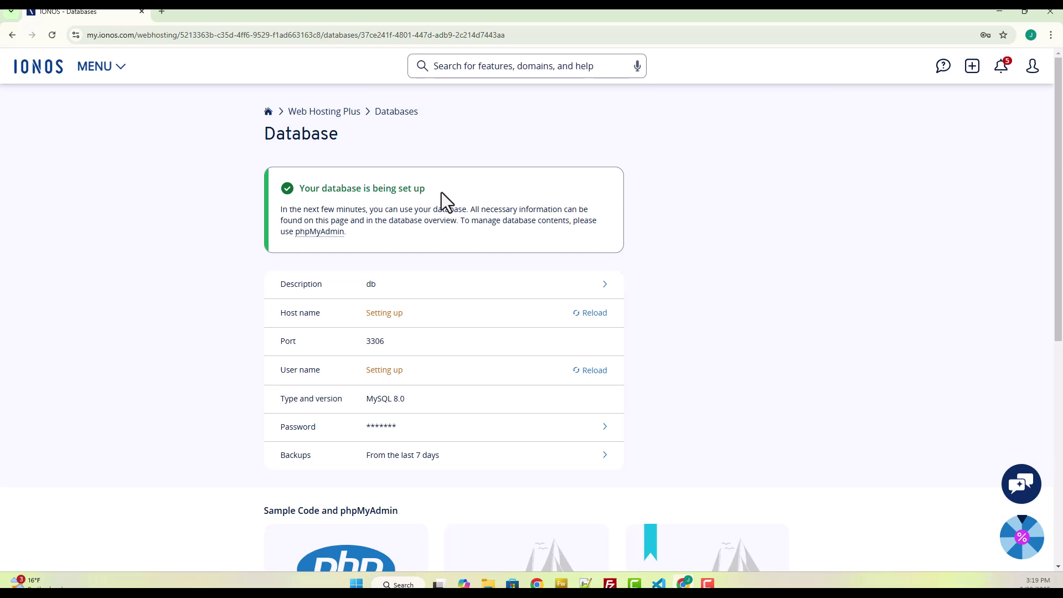
- Review the new database's setup status, connection details and phpMyAdmin options
drag(441, 192, 288, 191)
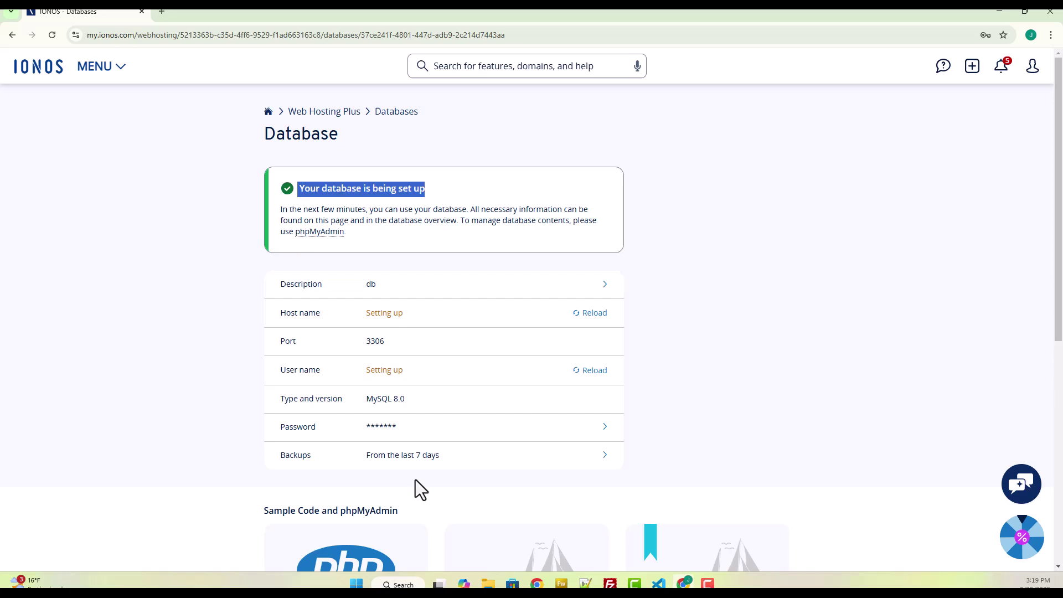
scroll(436, 334, down, 6)
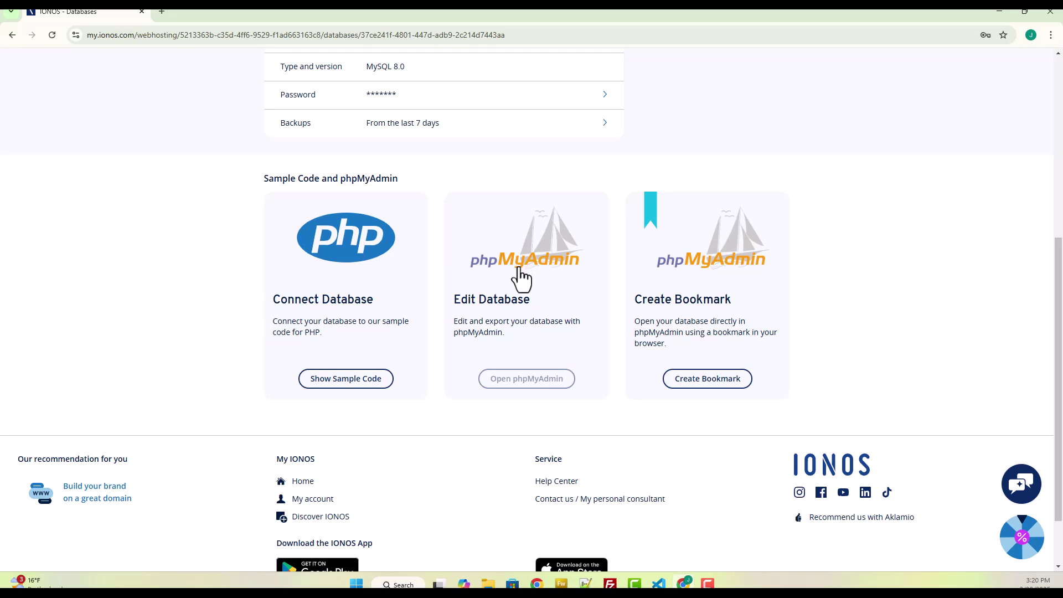
scroll(482, 266, up, 6)
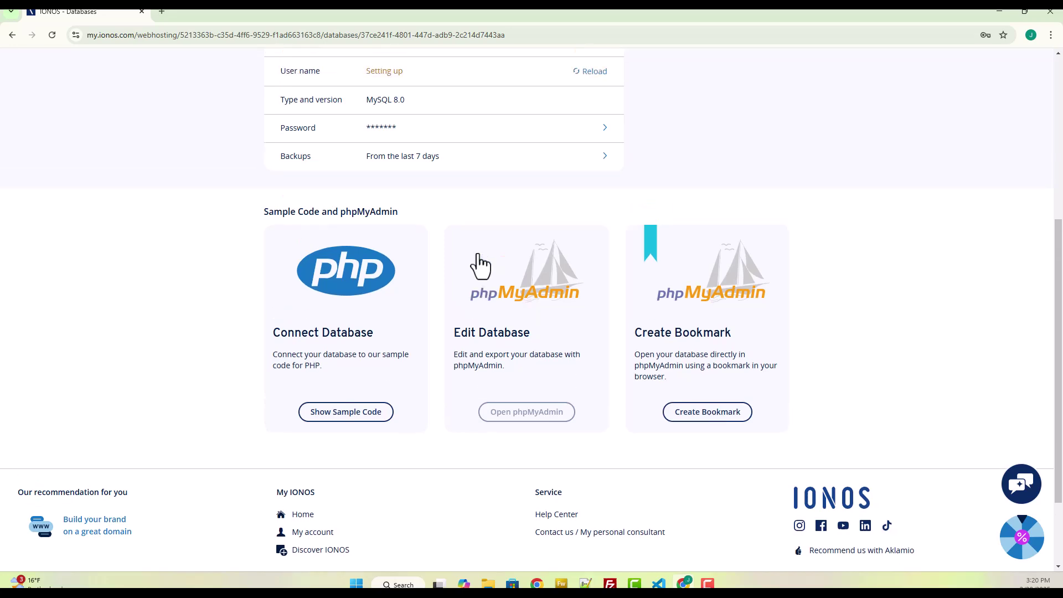
- Open the details of the db.tenminutewebdev.com subdomain from the subdomain list in Domains & SSL
click(268, 111)
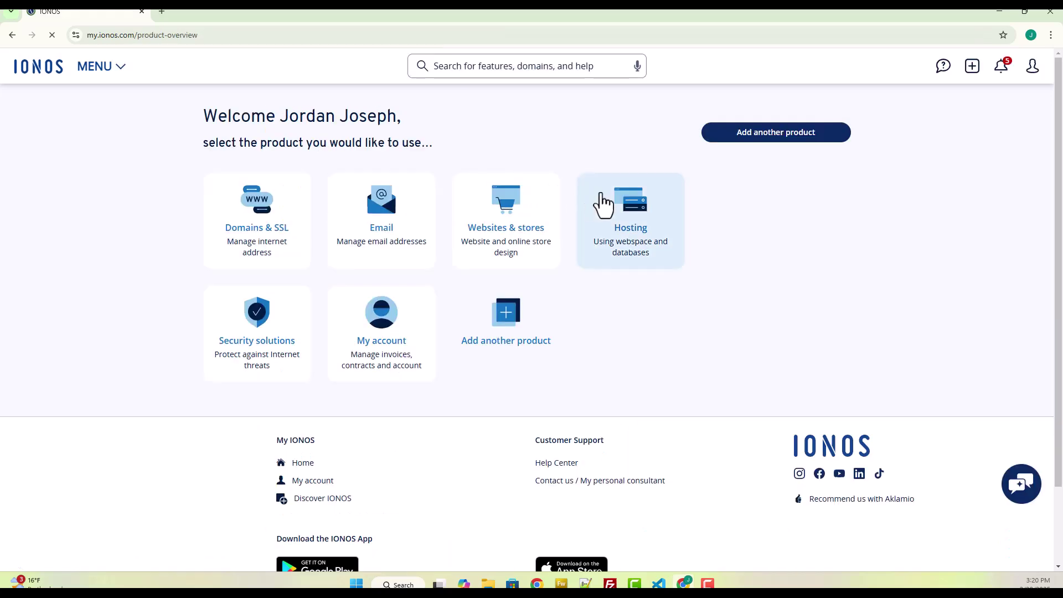
click(281, 237)
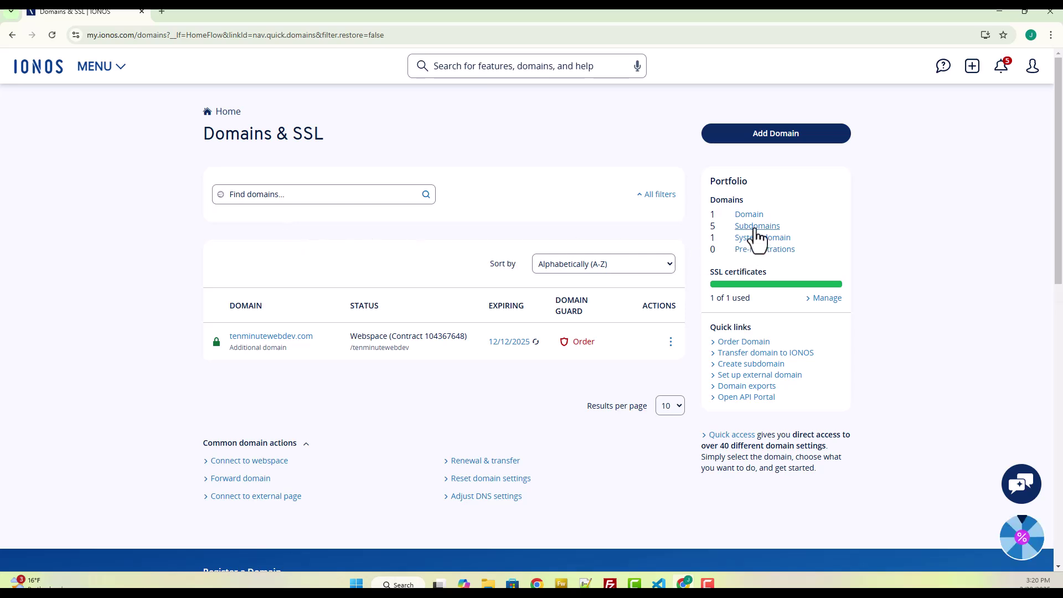
click(756, 226)
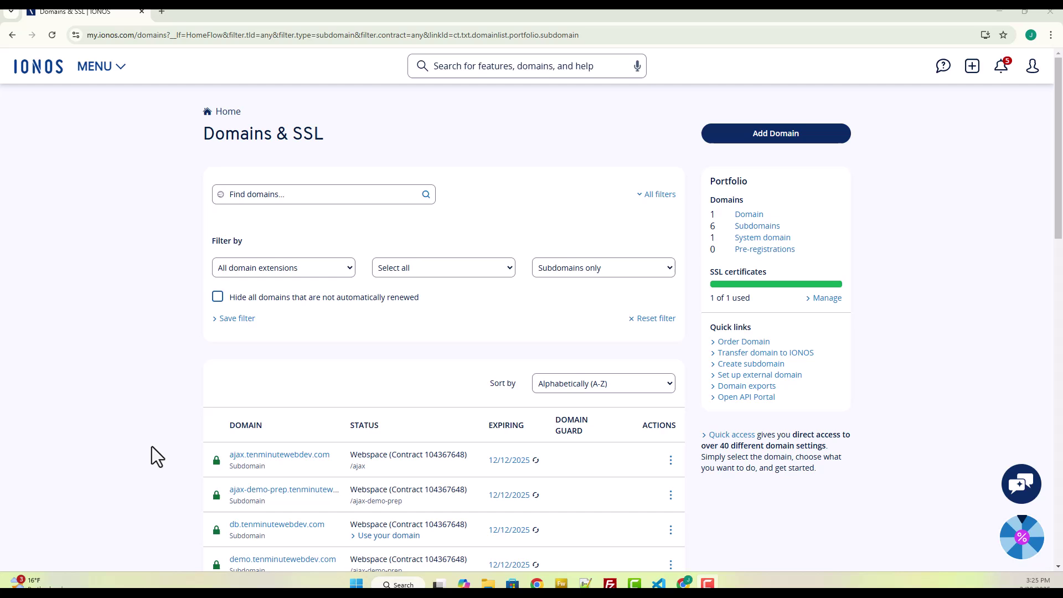
click(291, 526)
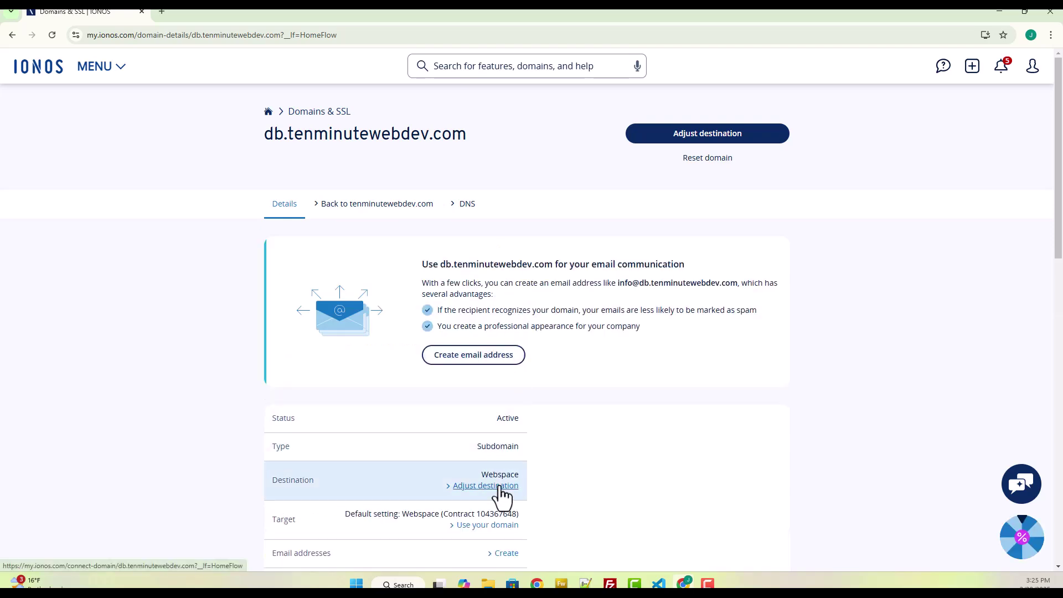
- Set the destination of db.tenminutewebdev.com to the db folder in the webspace, save it and return to the product overview
click(500, 487)
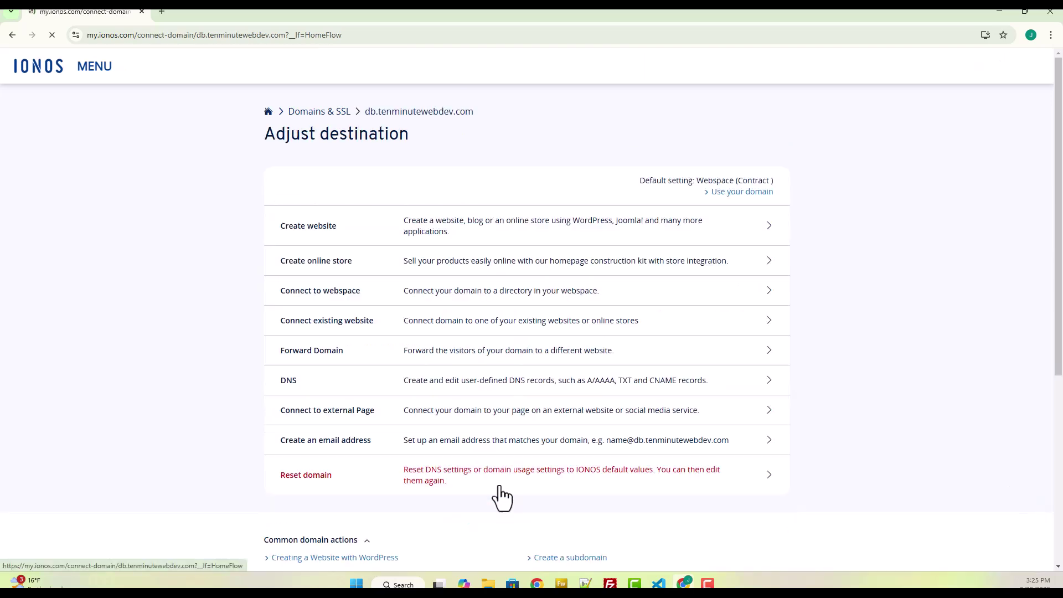
click(477, 289)
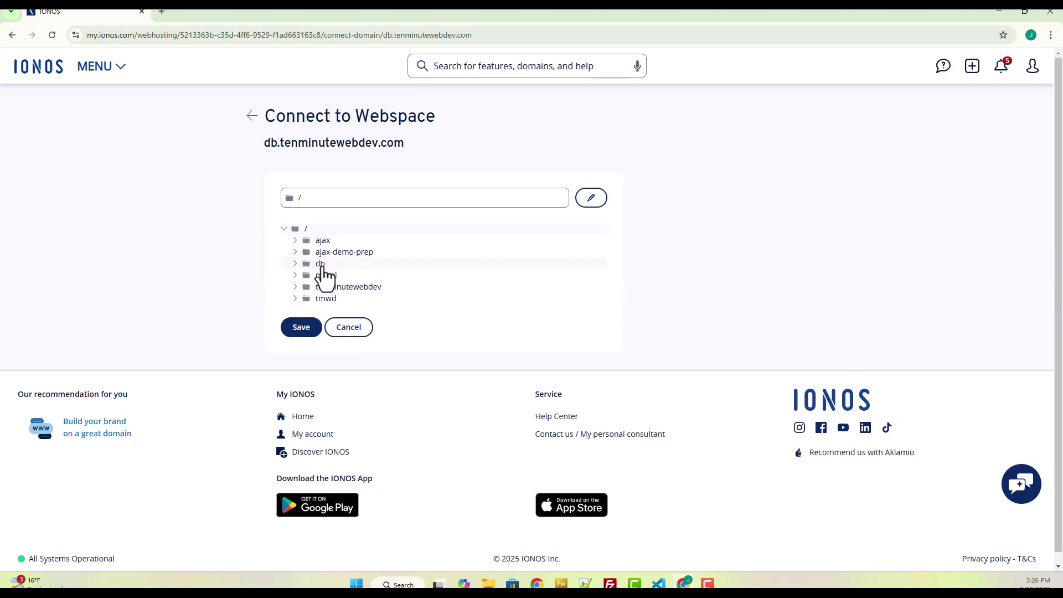
click(320, 263)
click(317, 332)
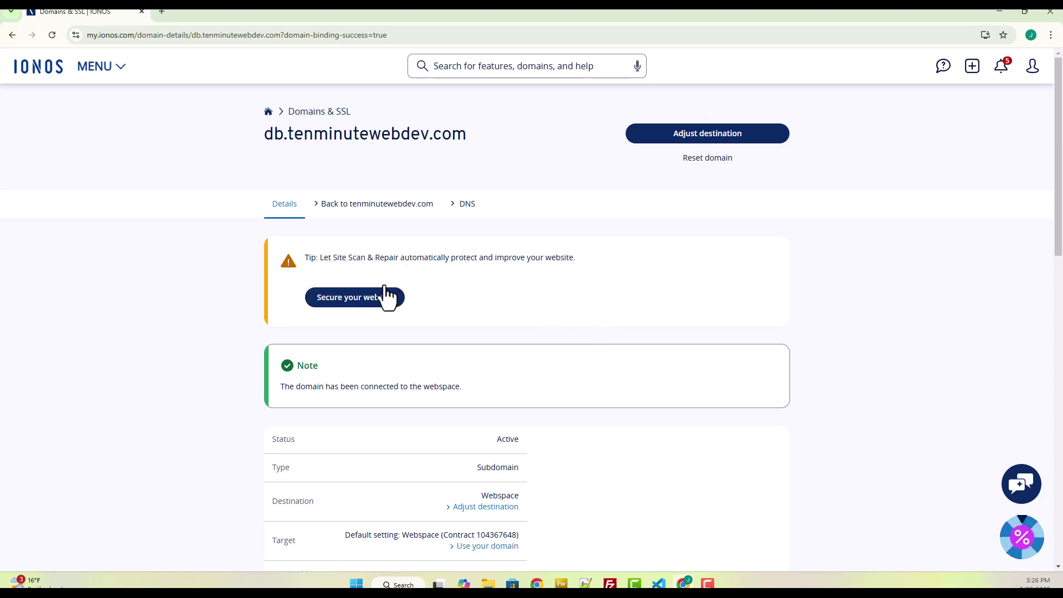
click(269, 113)
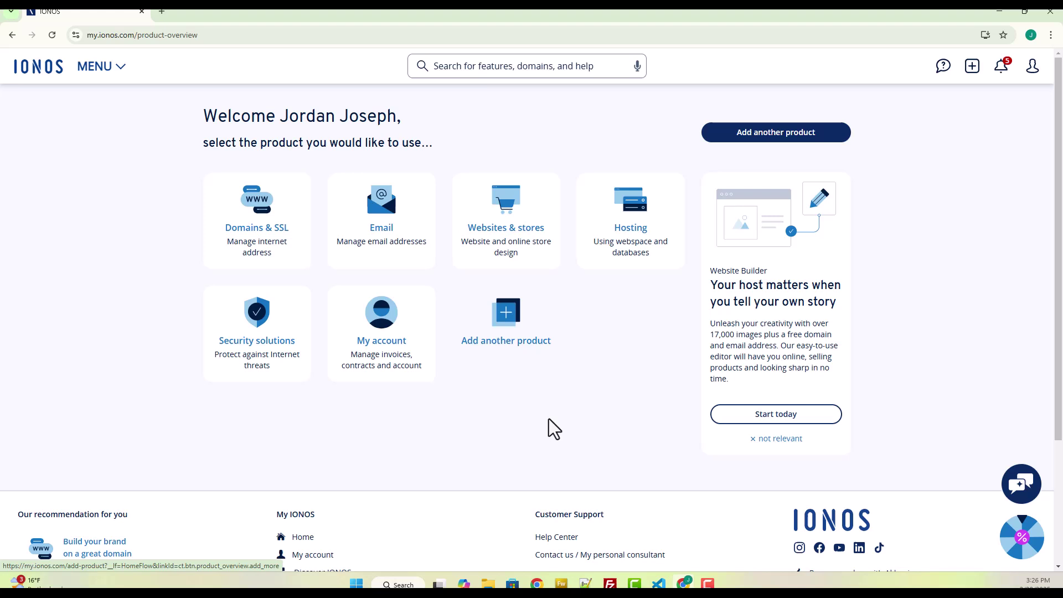
- Switch to VS Code and, while adding a folder to the workspace, create a folder named db.tenminutewebdev.com inside Websites
click(658, 583)
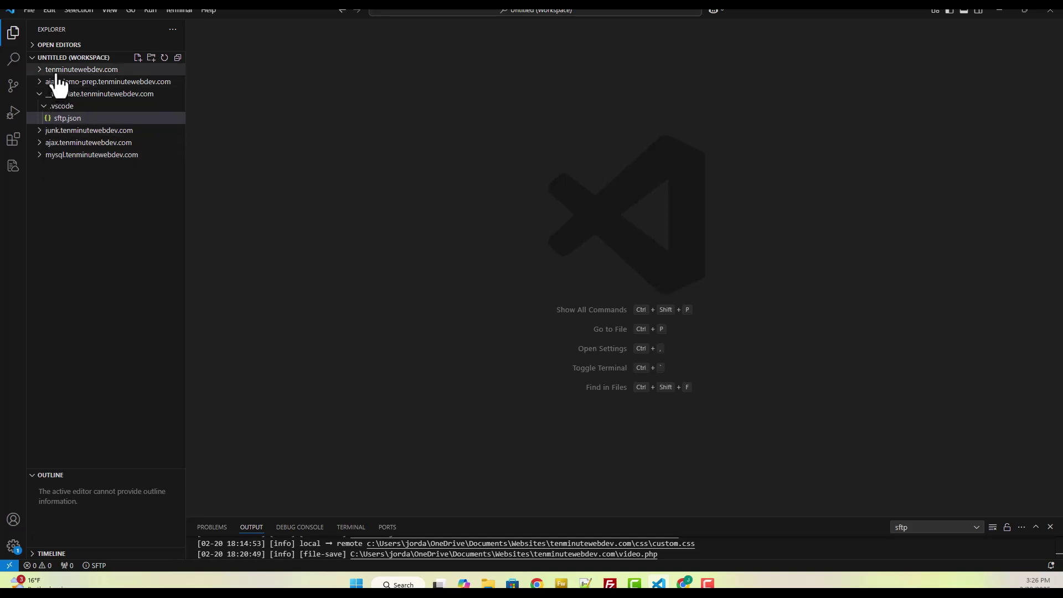
click(89, 212)
right_click(89, 210)
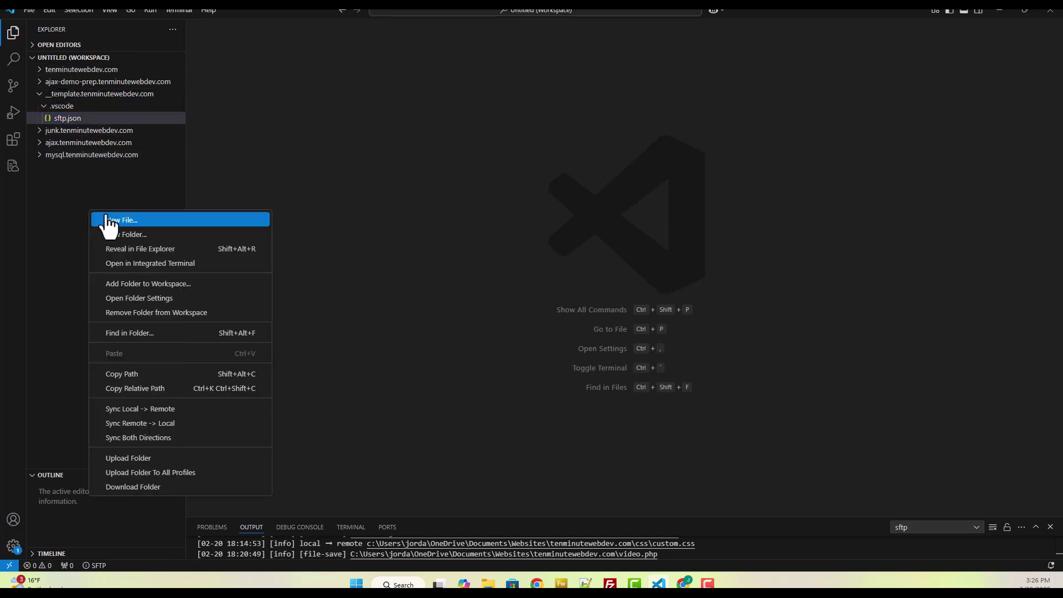
click(171, 288)
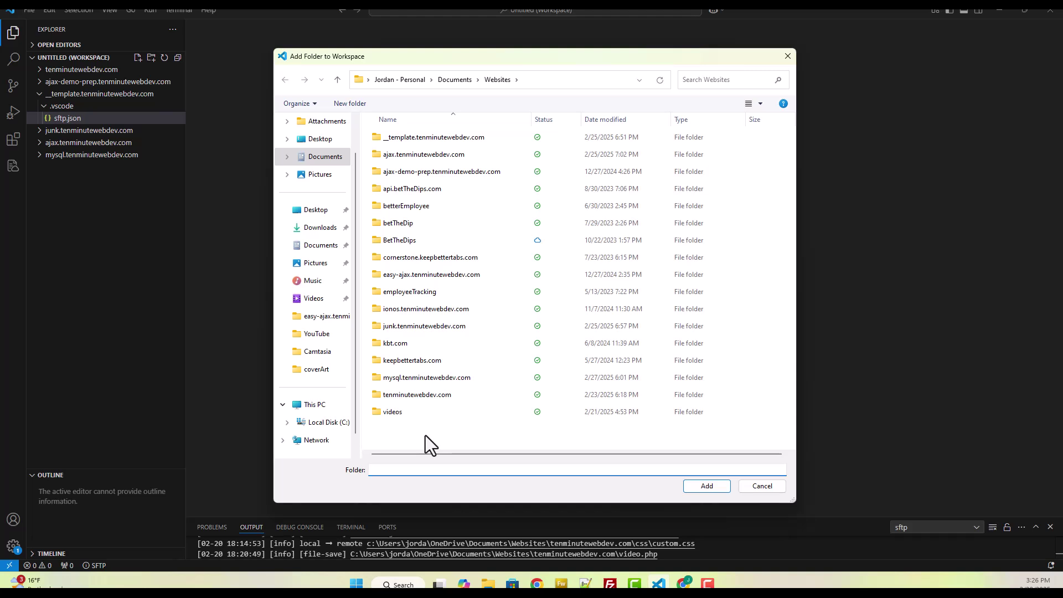
right_click(425, 435)
mouse_move(508, 410)
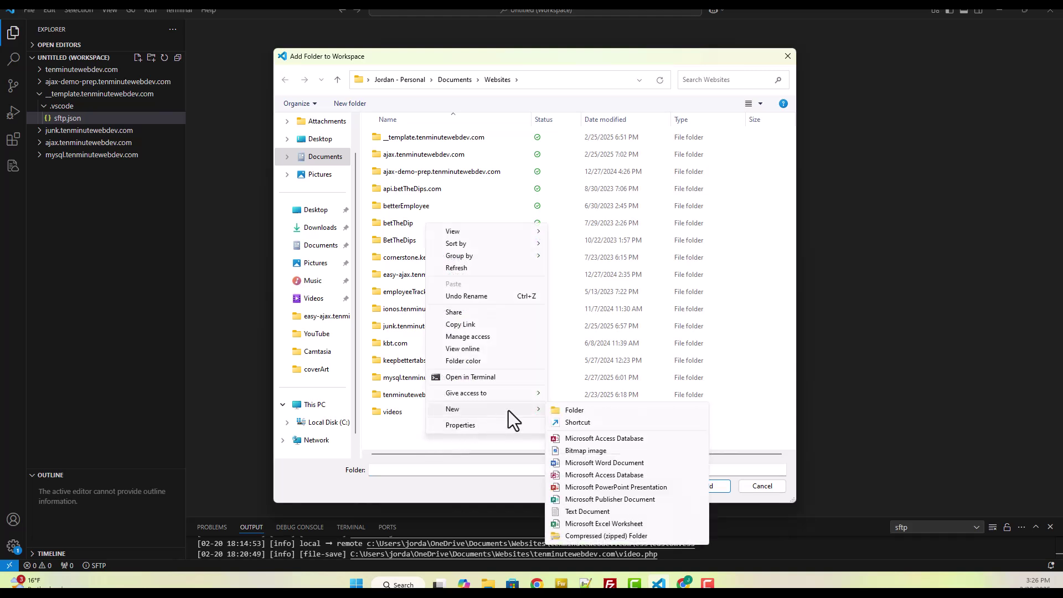
click(570, 410)
text(db)
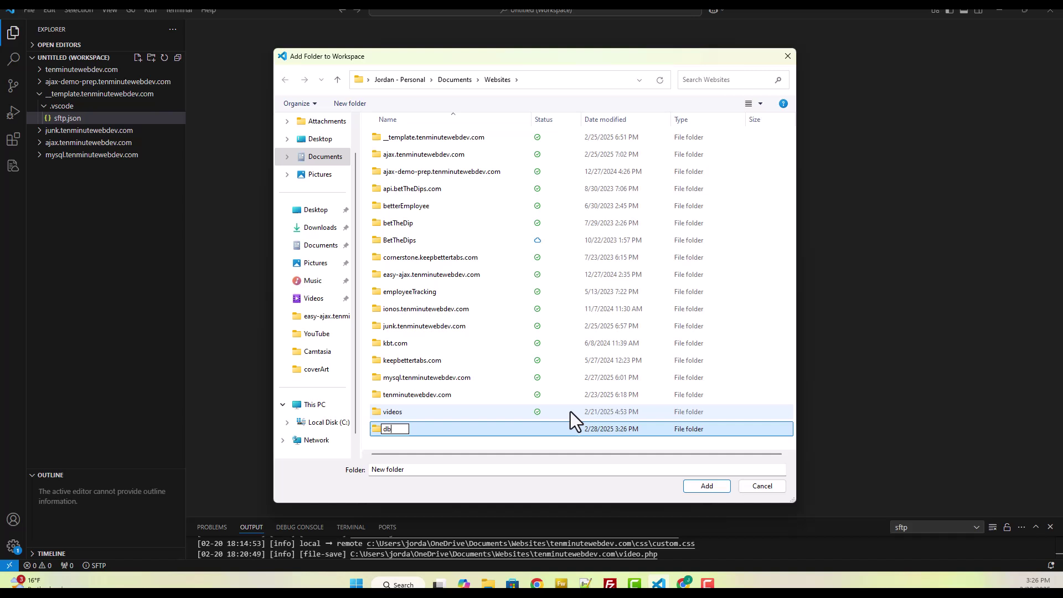
text(.tenminutewebdev.com)
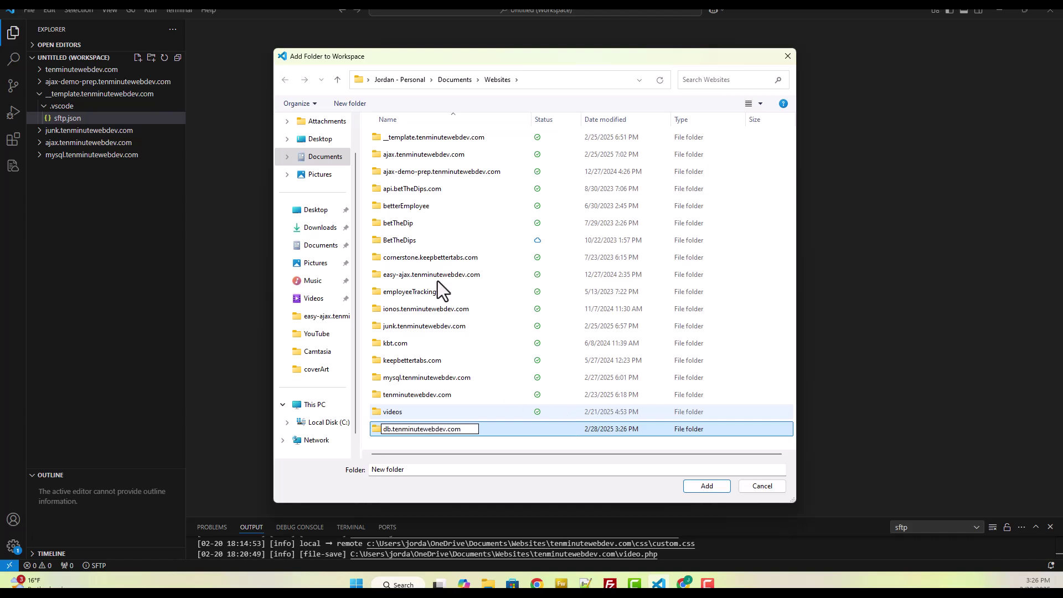
key(Return)
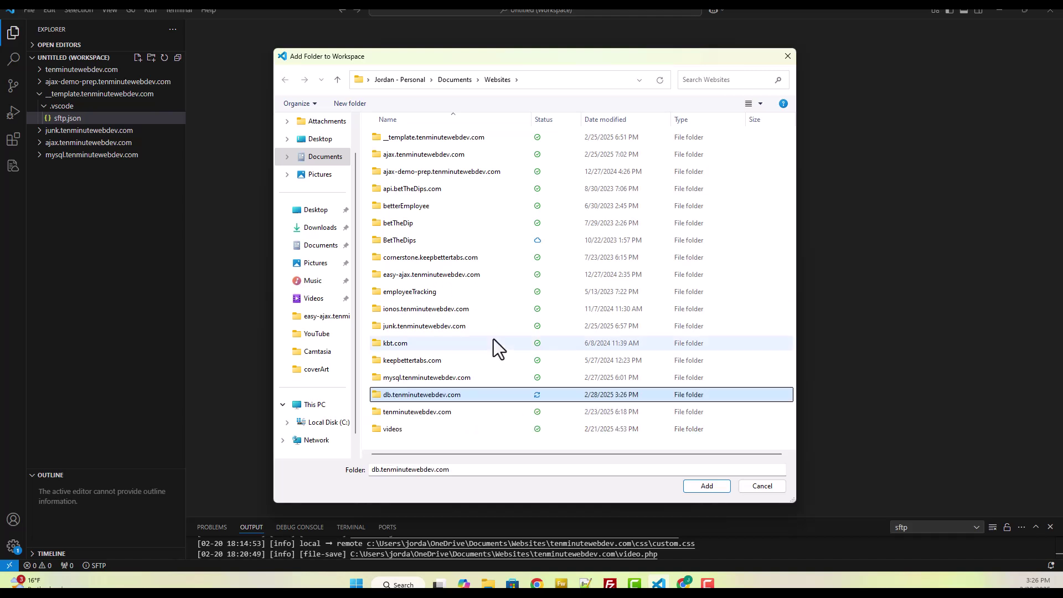
- Add the db.tenminutewebdev.com folder to the workspace and trust the authors of its files
double_click(453, 396)
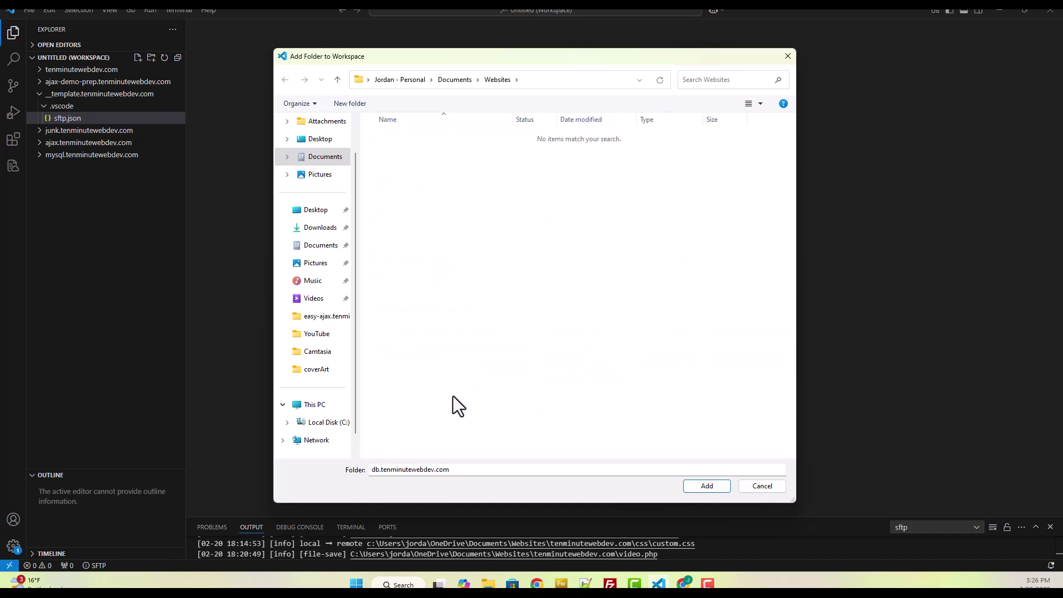
click(706, 485)
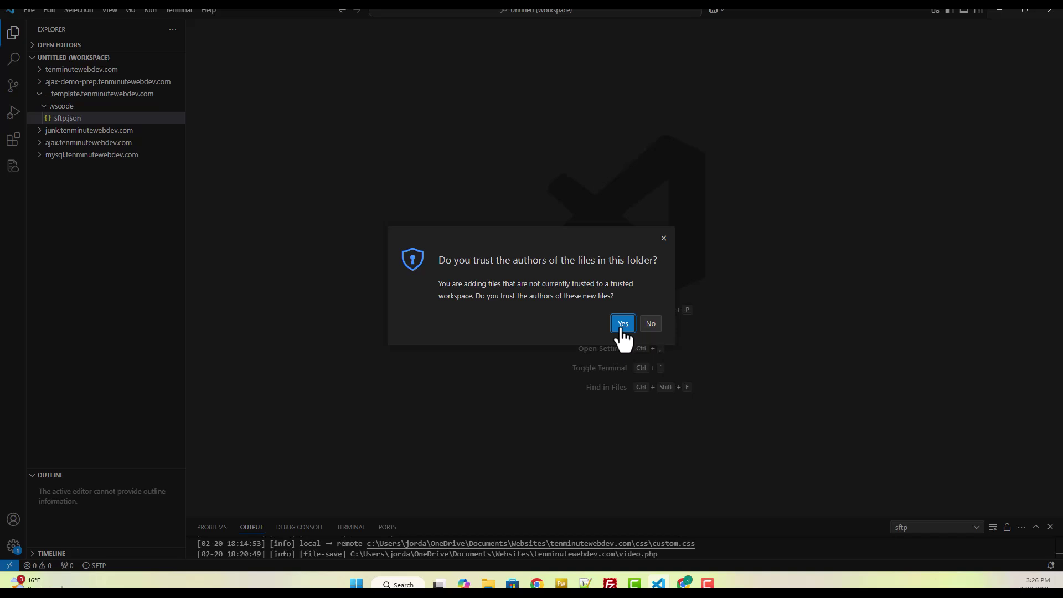
click(622, 325)
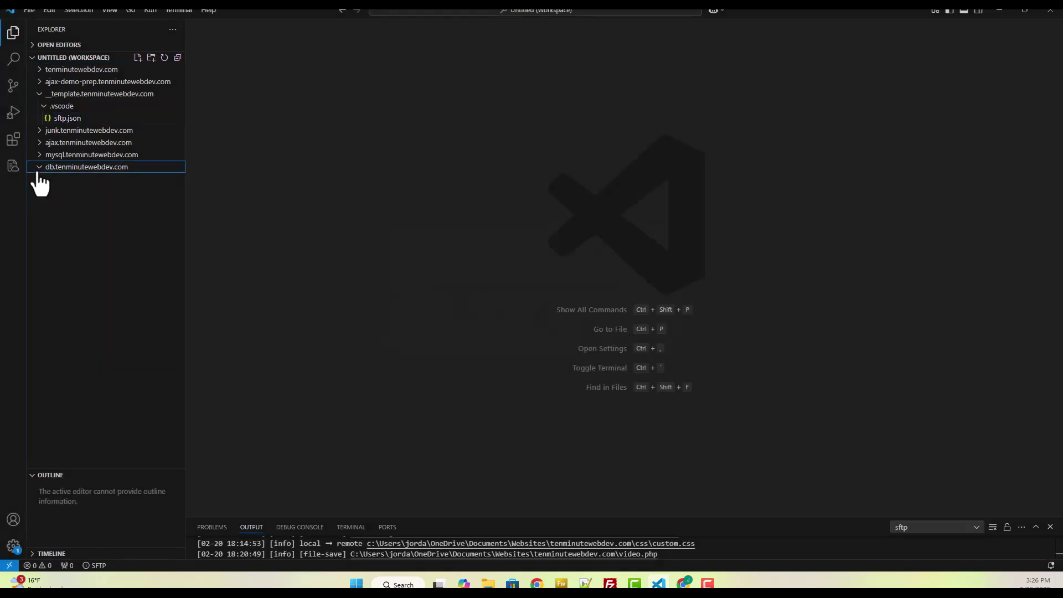
- Copy the .vscode folder from __template.tenminutewebdev.com into db.tenminutewebdev.com and open the copied sftp.json
right_click(65, 110)
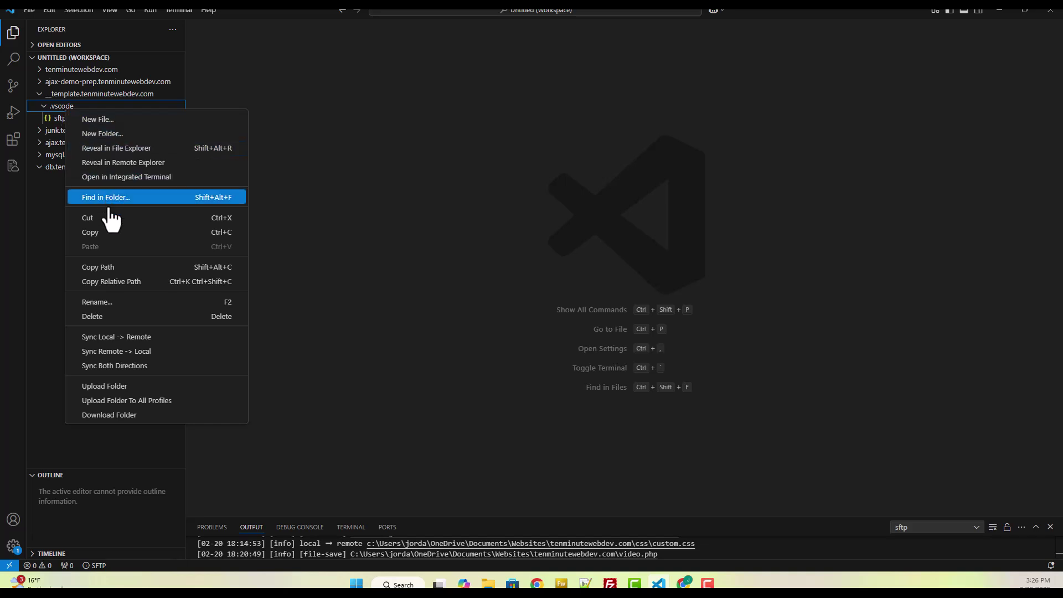
click(111, 233)
click(74, 168)
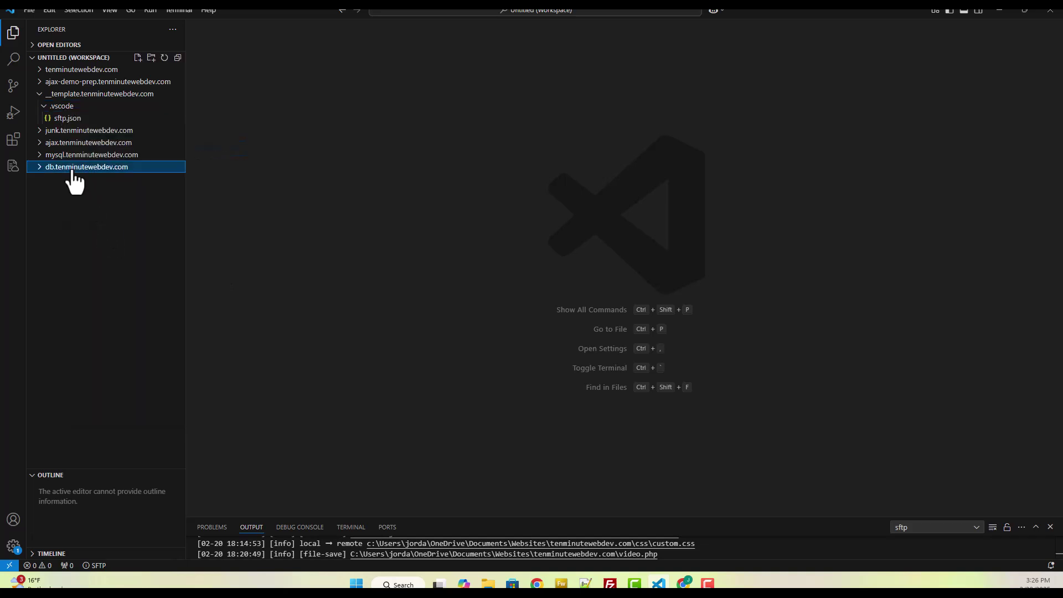
right_click(73, 169)
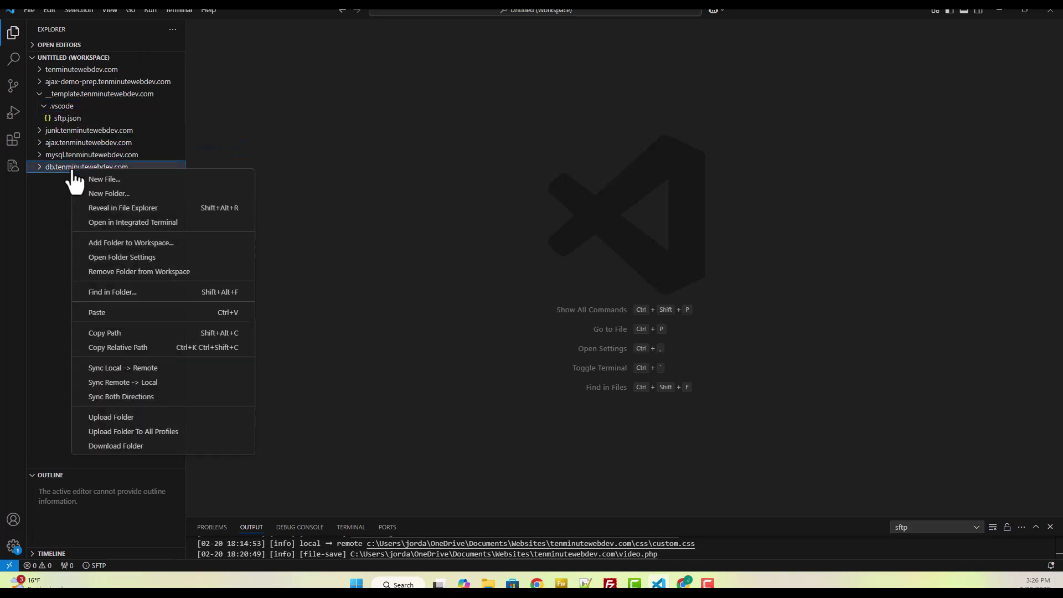
click(131, 312)
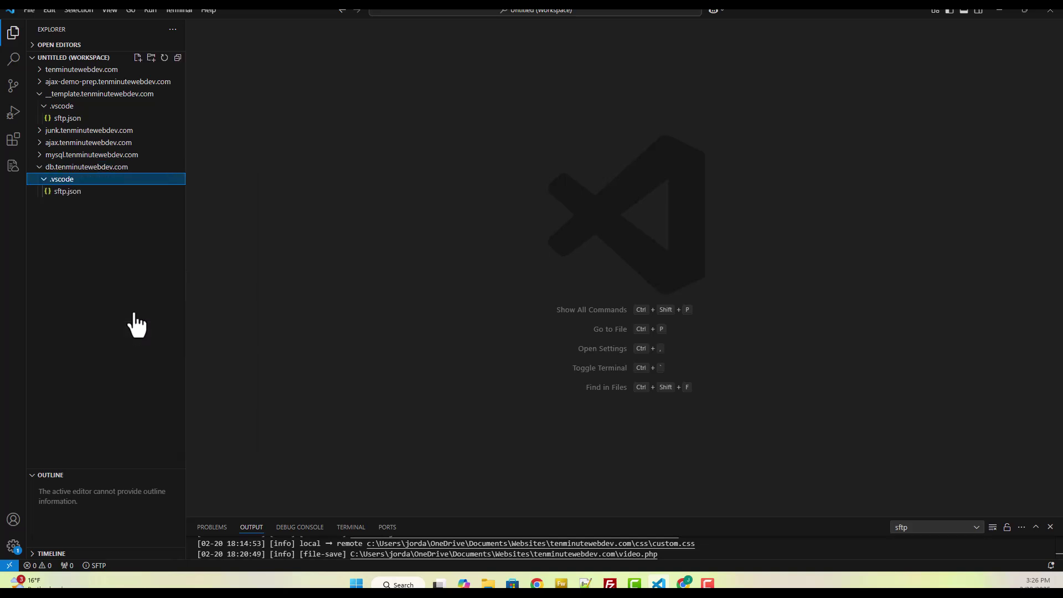
click(74, 194)
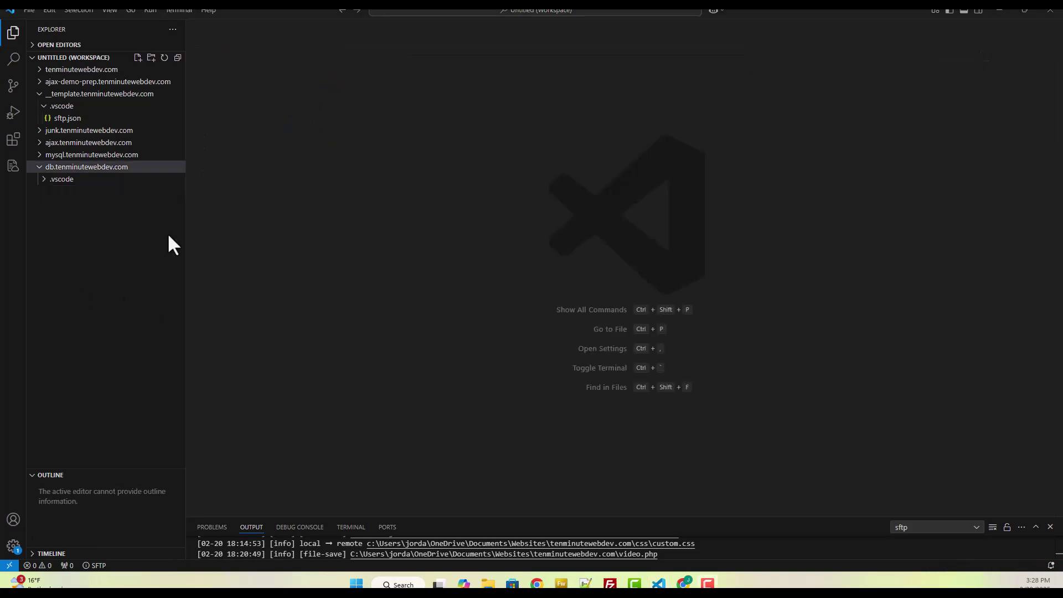
- Create a new file named index.php in the db.tenminutewebdev.com folder
right_click(101, 172)
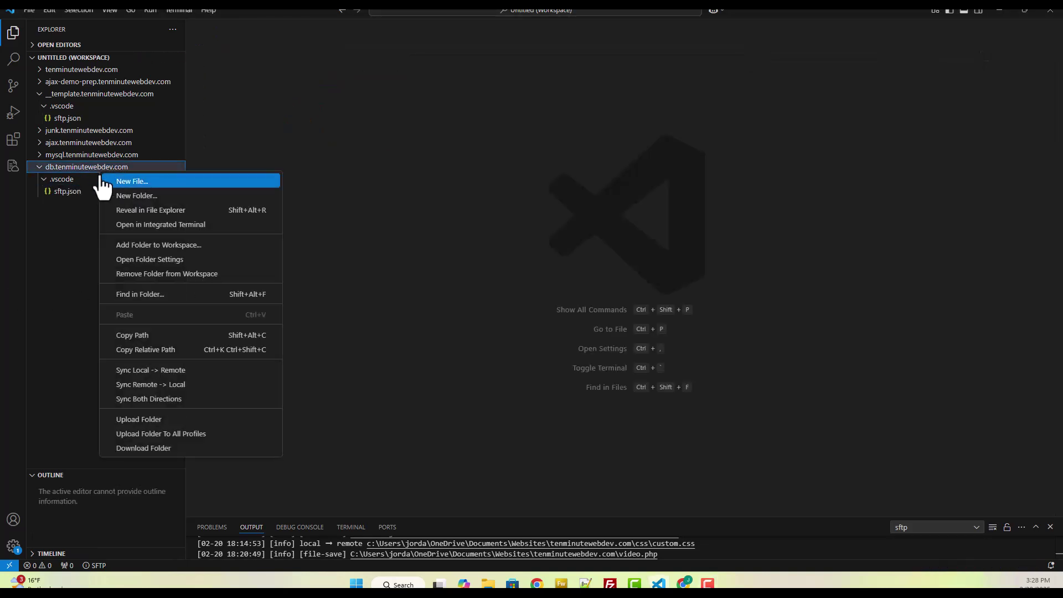
click(126, 183)
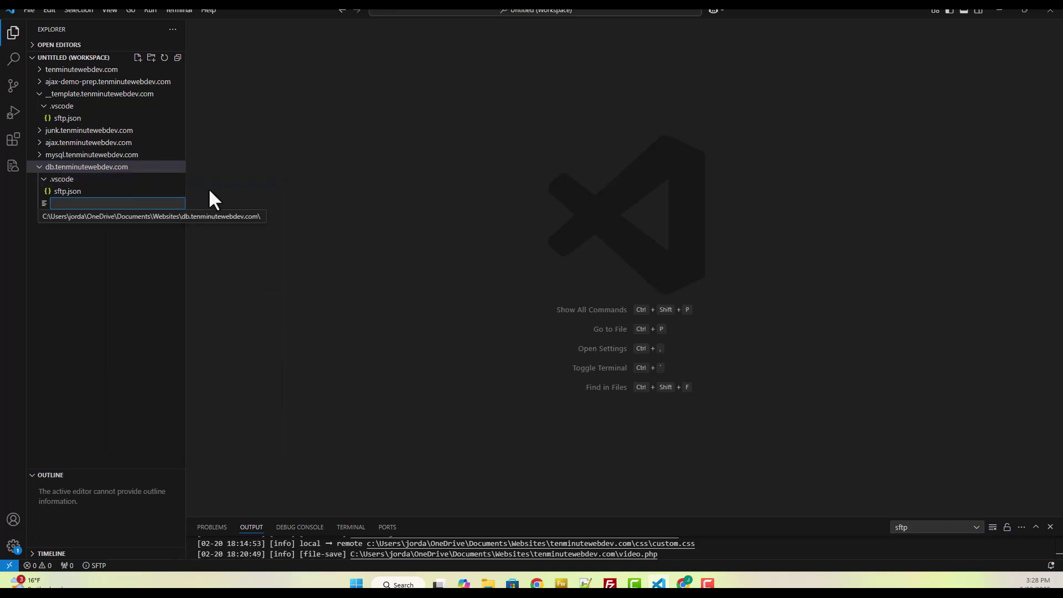
text(index.php)
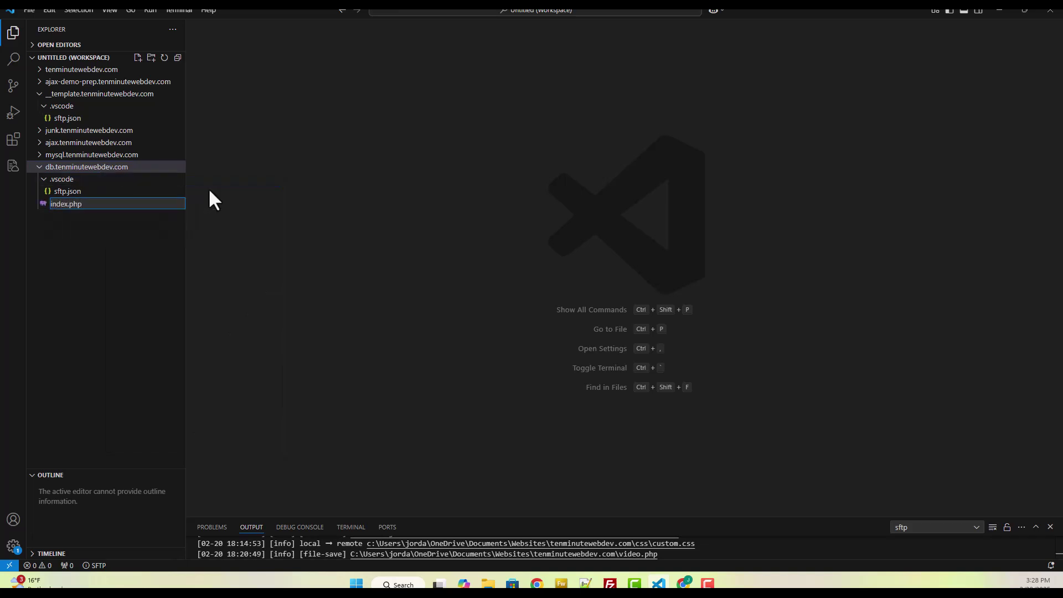
key(Return)
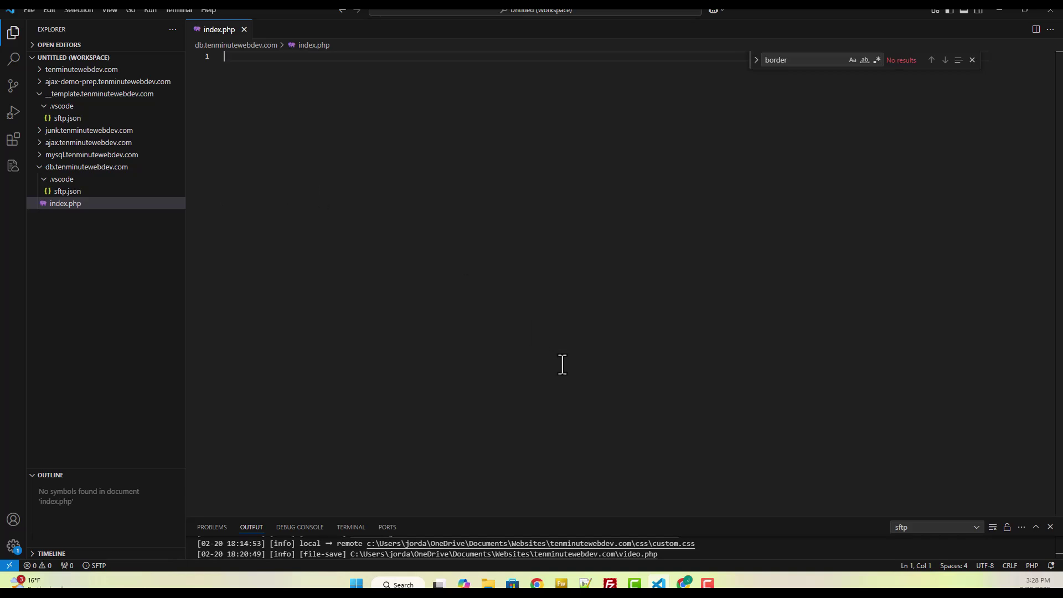
- Copy the Bootstrap 5.3 quick start template that includes the CSS and JS from getbootstrap.com in Chrome and paste it into index.php in VS Code
mouse_move(688, 584)
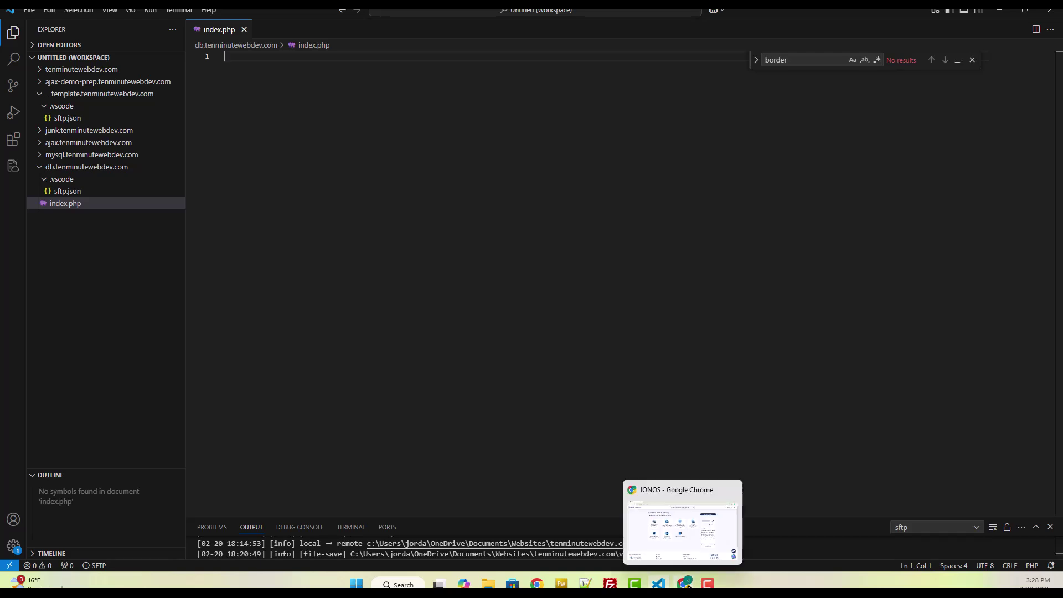
click(689, 555)
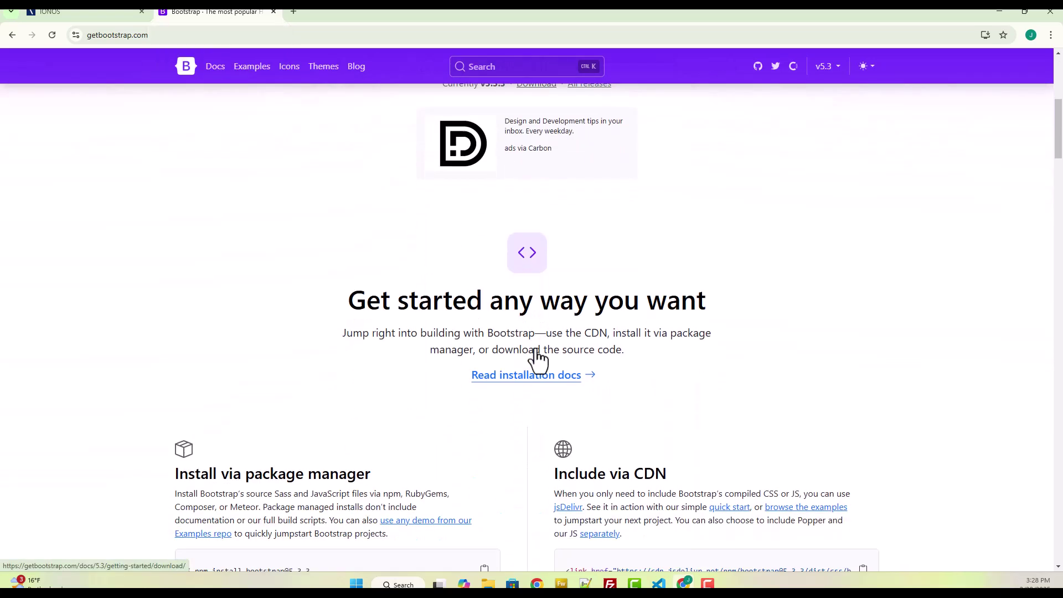
click(737, 158)
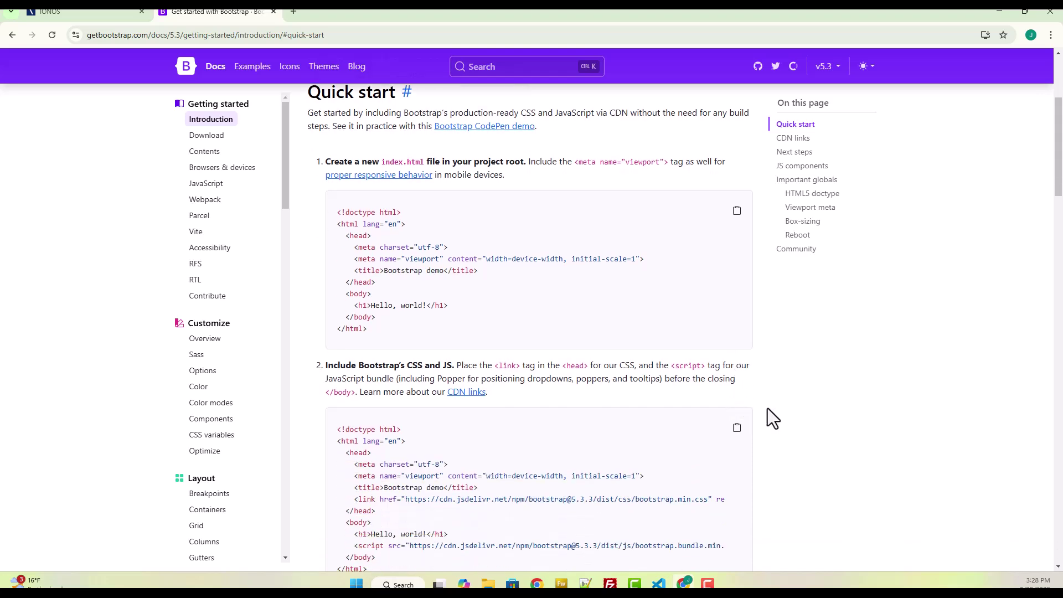
click(737, 428)
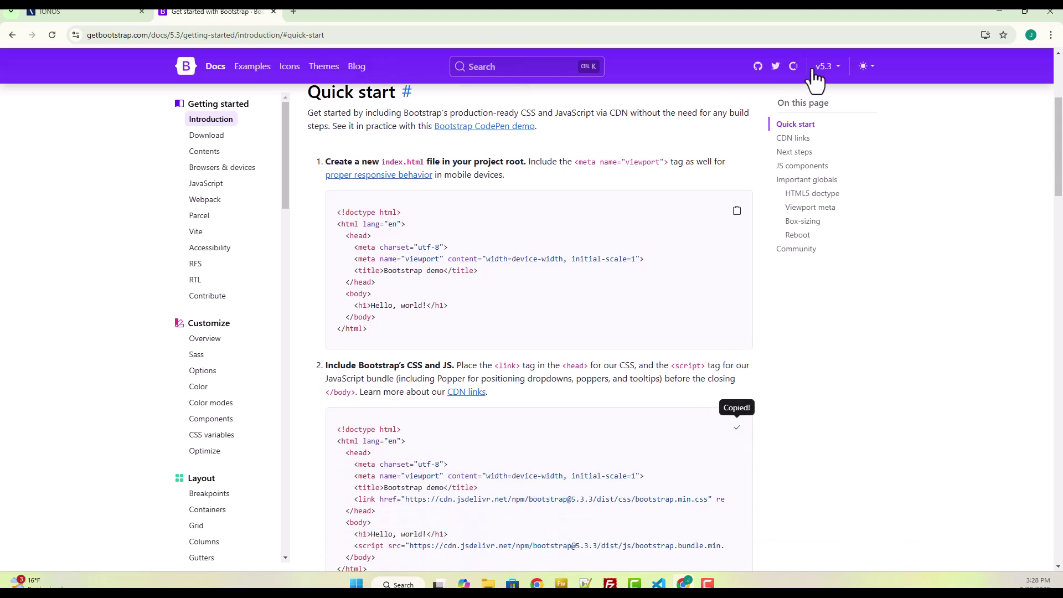
click(1000, 13)
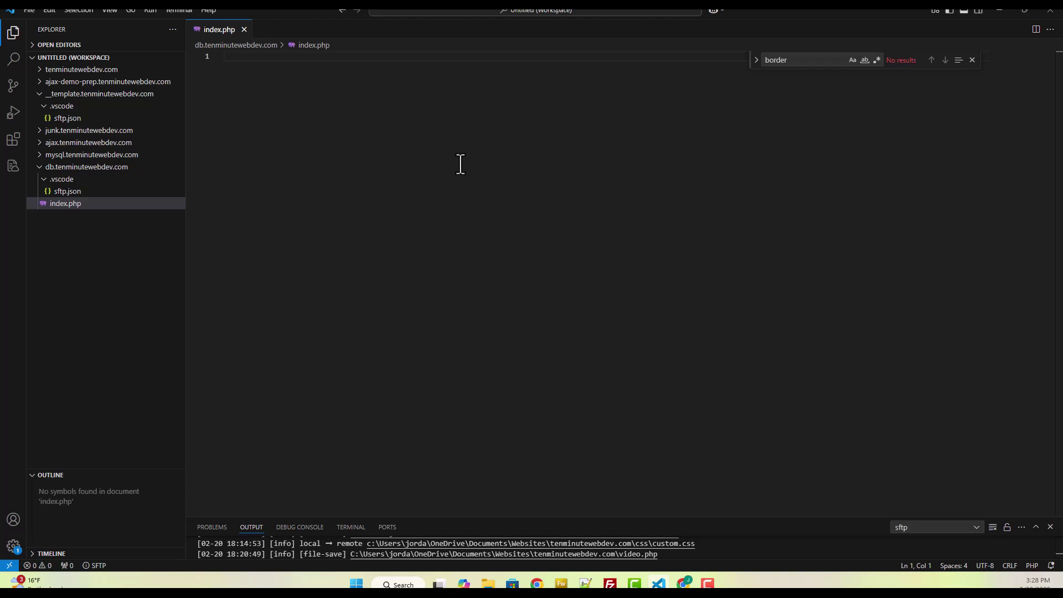
key(ctrl+v)
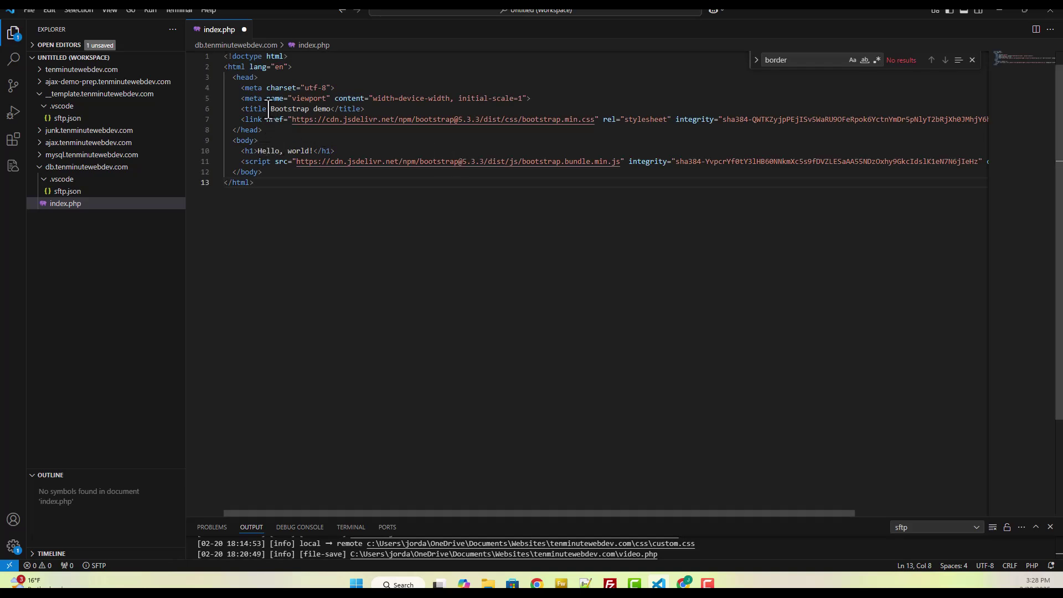
- Change both the page title and the h1 heading text in index.php to "Database Example"
drag(270, 110, 331, 110)
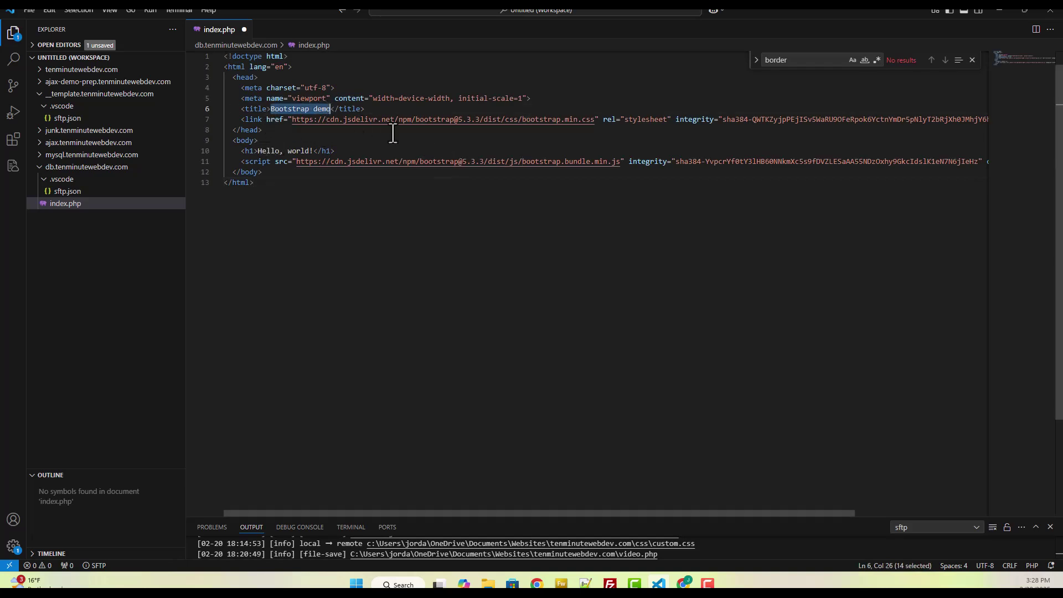
text(Database Ex)
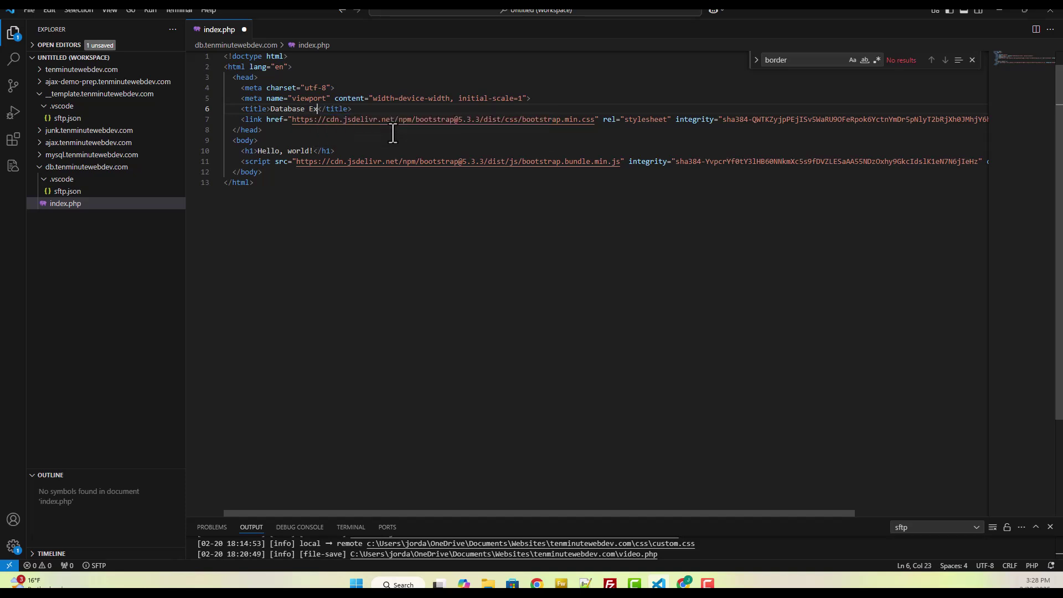
text(ample)
drag(258, 150, 309, 151)
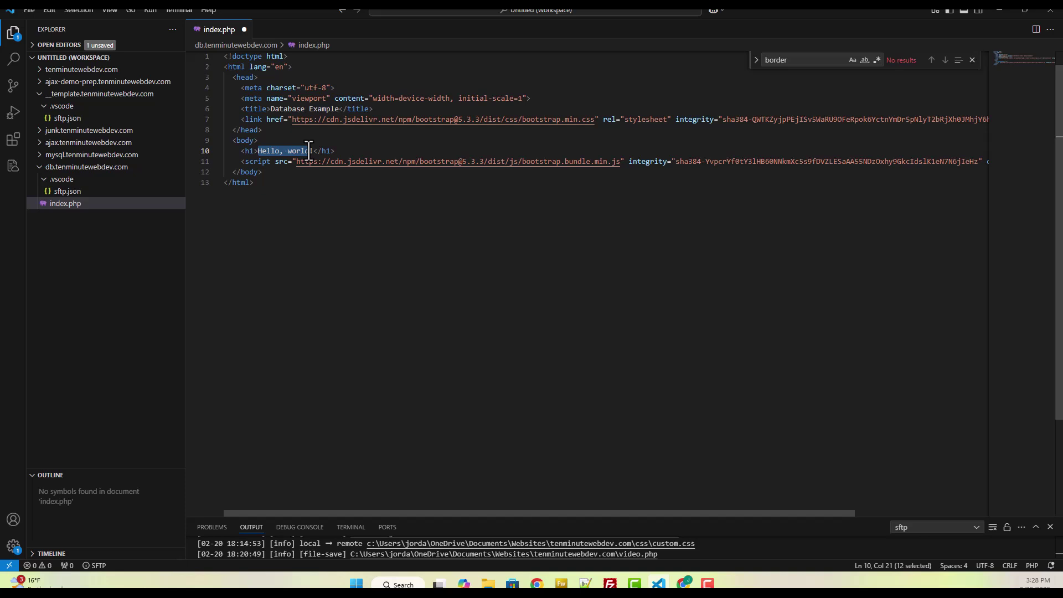
text(Database Exam)
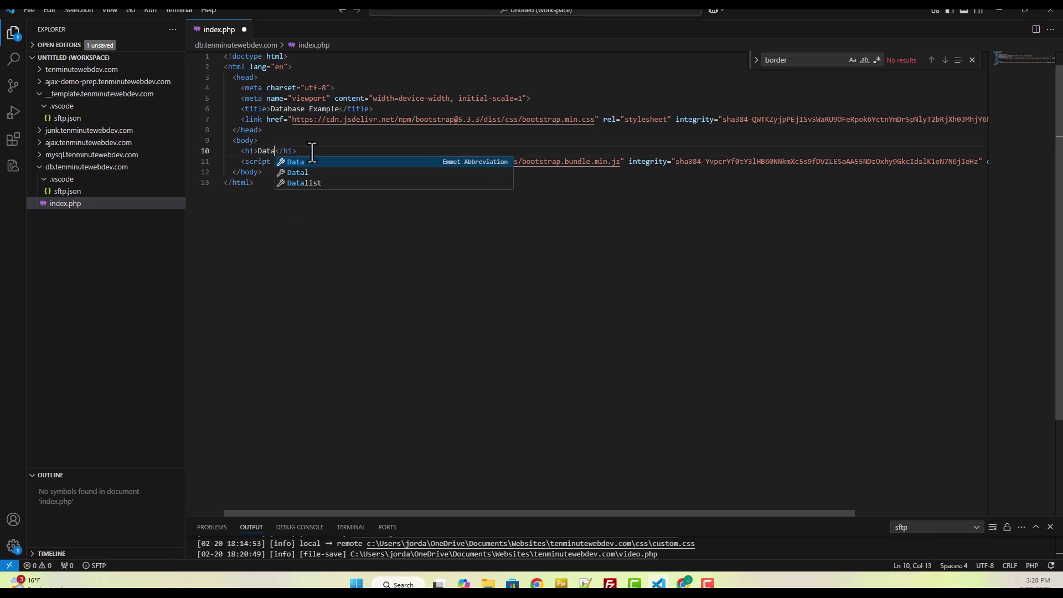
text(ple)
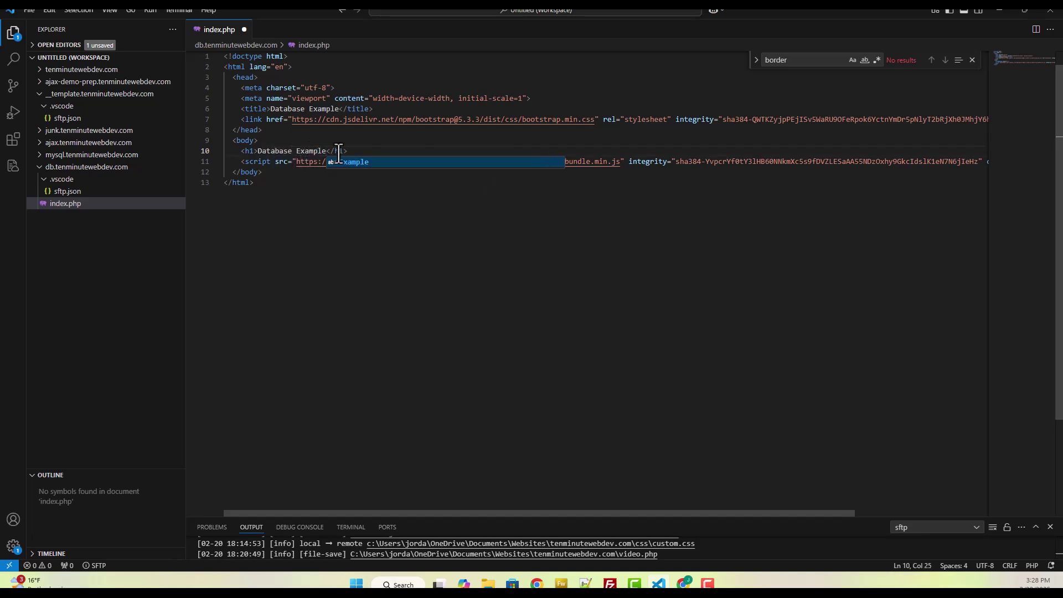
- Add an empty, indented PHP block below the h1 heading and save index.php
click(356, 154)
key(Return)
key(Return)
text(<?php)
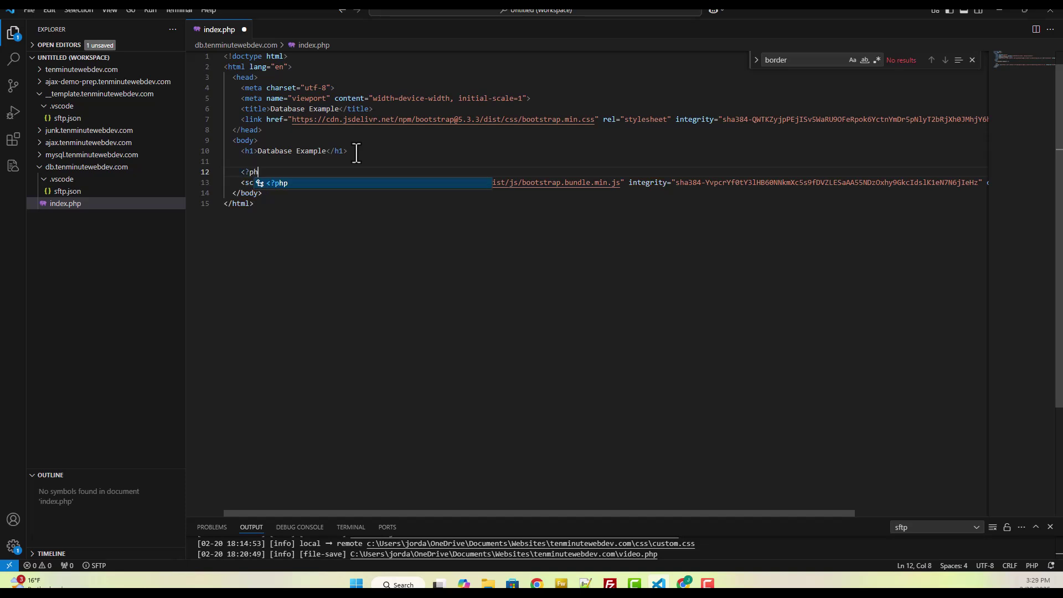
key(Return)
key(Return)
key(Return)
text(?>)
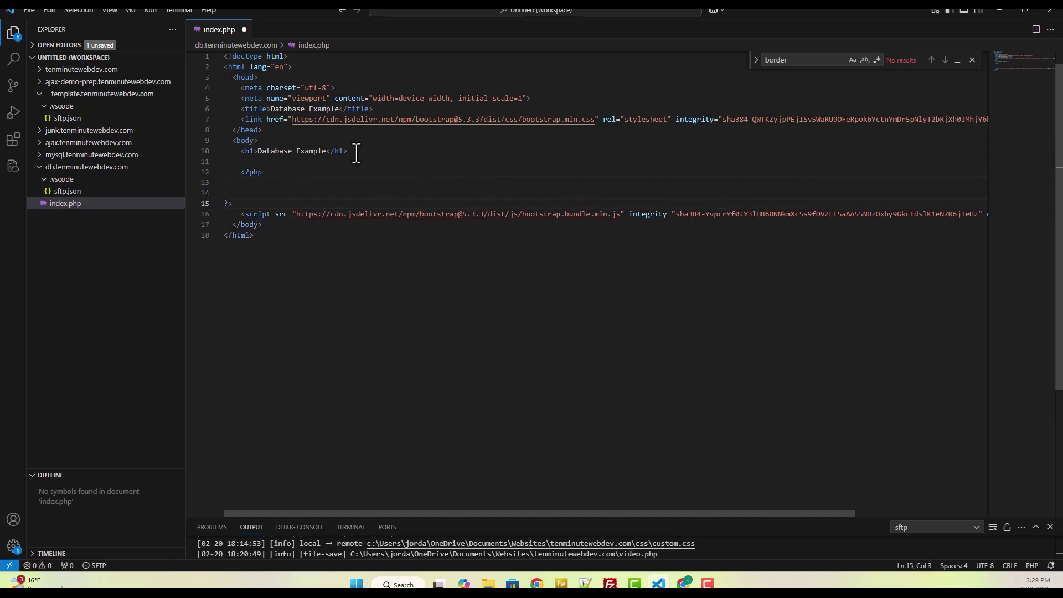
key(Tab)
click(280, 172)
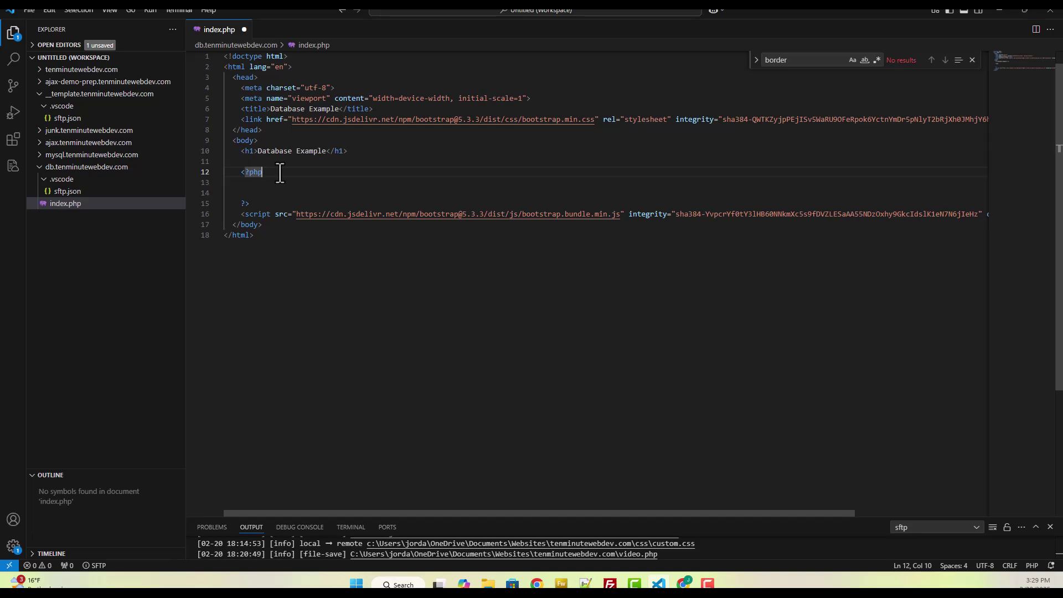
key(ctrl+s)
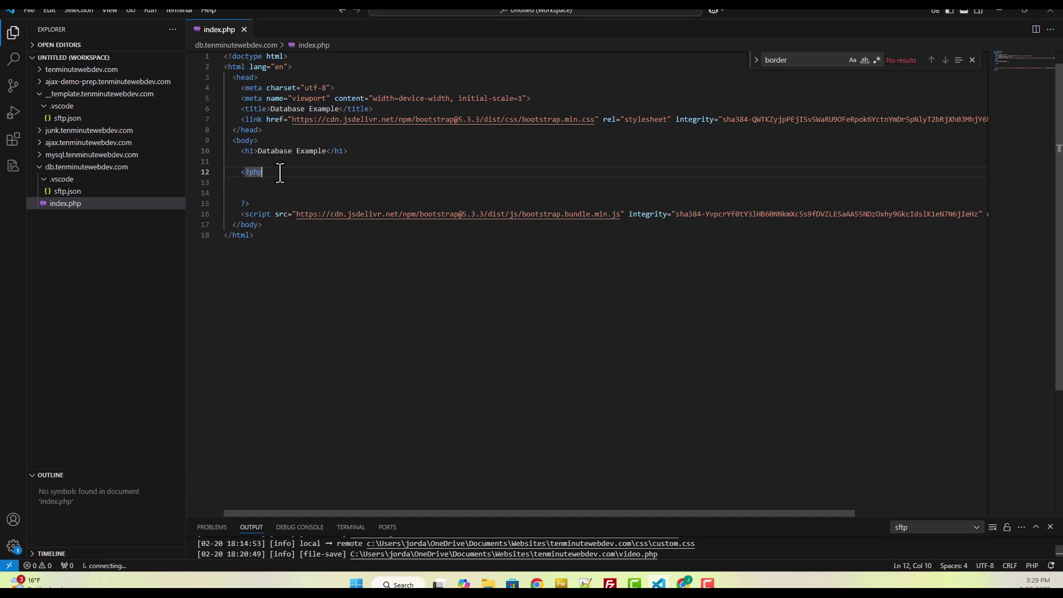
- Add the spaced comments "connect to database", "query database" and "echo results via var_dump" inside the PHP block and save the file
key(Return)
key(Return)
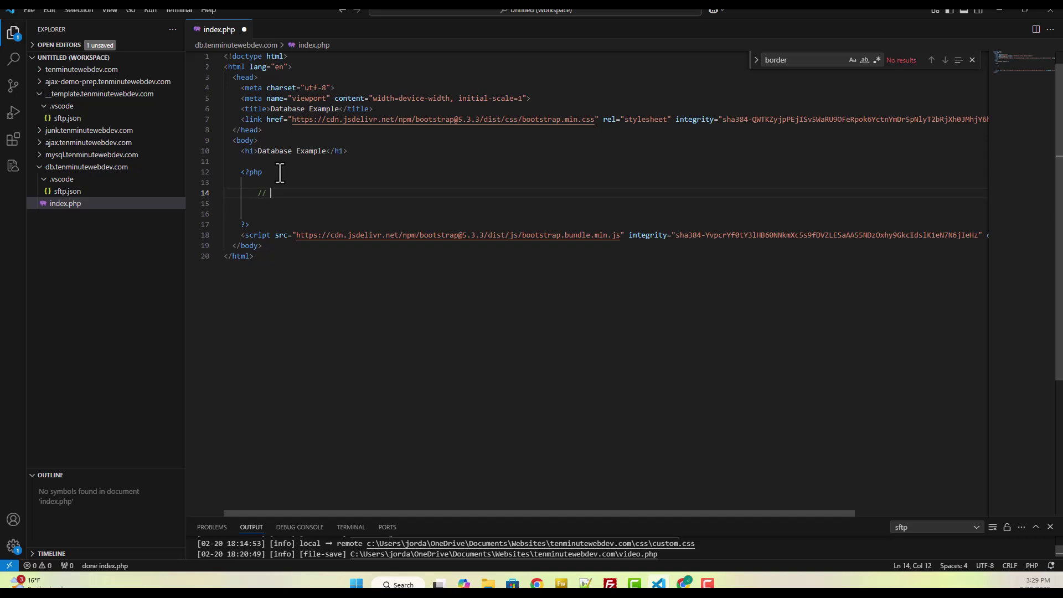
text(connect to database)
key(Return)
key(Return)
key(Return)
key(Return)
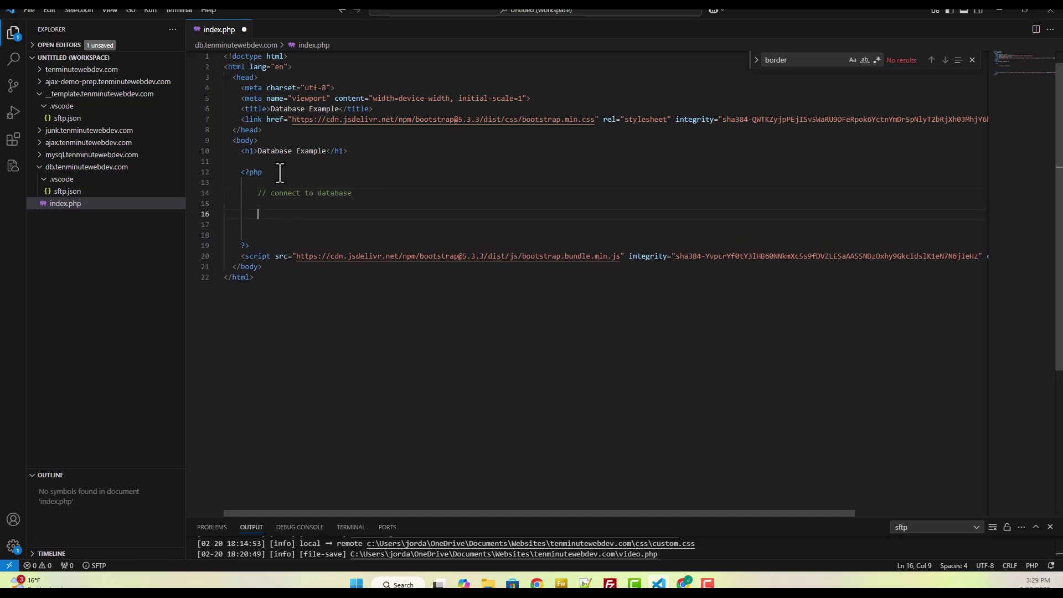
text(// query database)
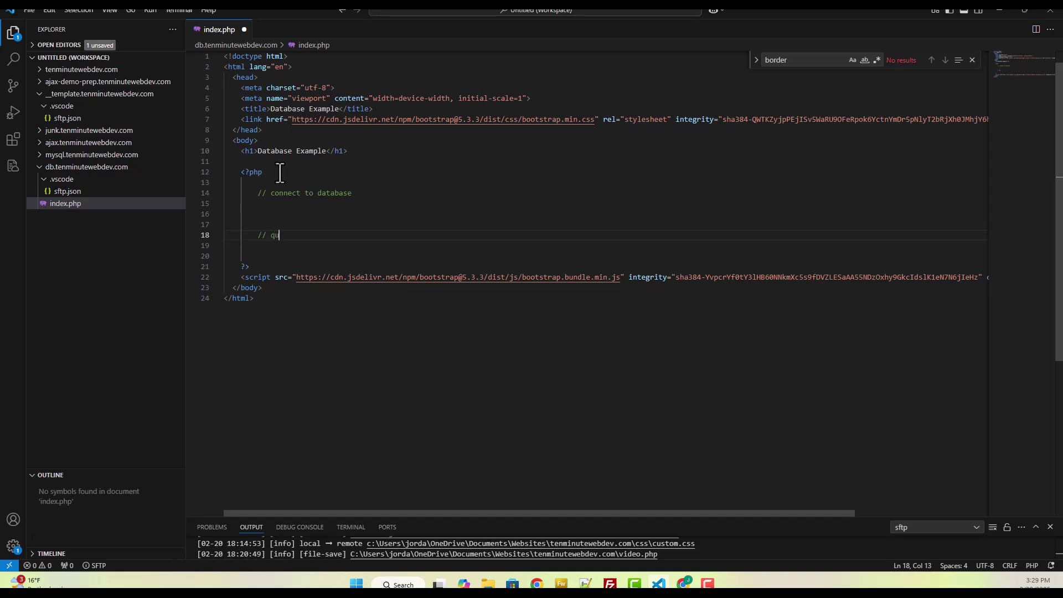
key(Return)
key(Return)
key(Return)
key(Return)
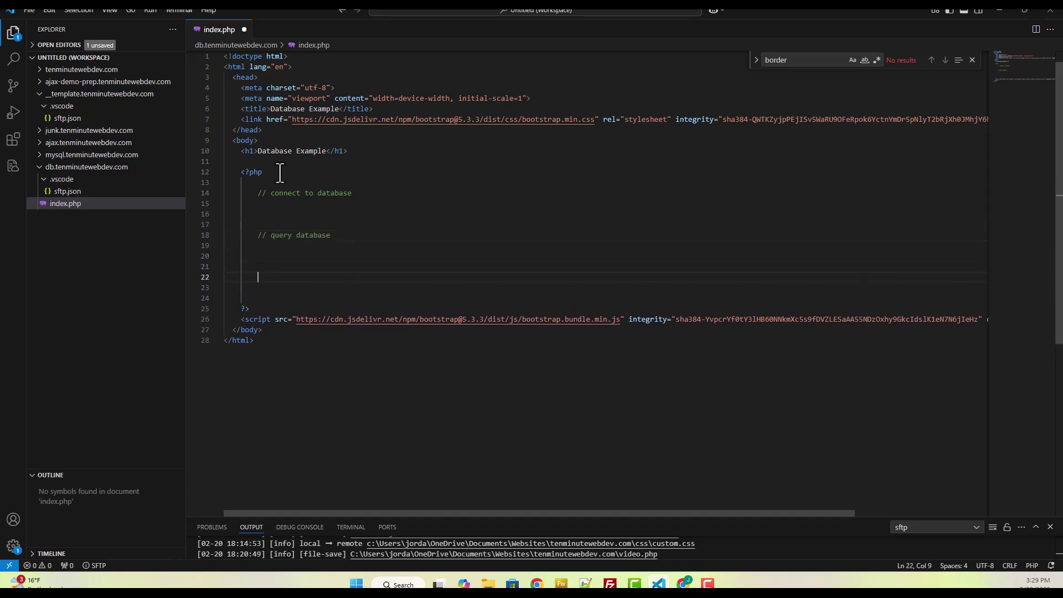
text(// echo results via var_dump)
click(293, 200)
key(ctrl+s)
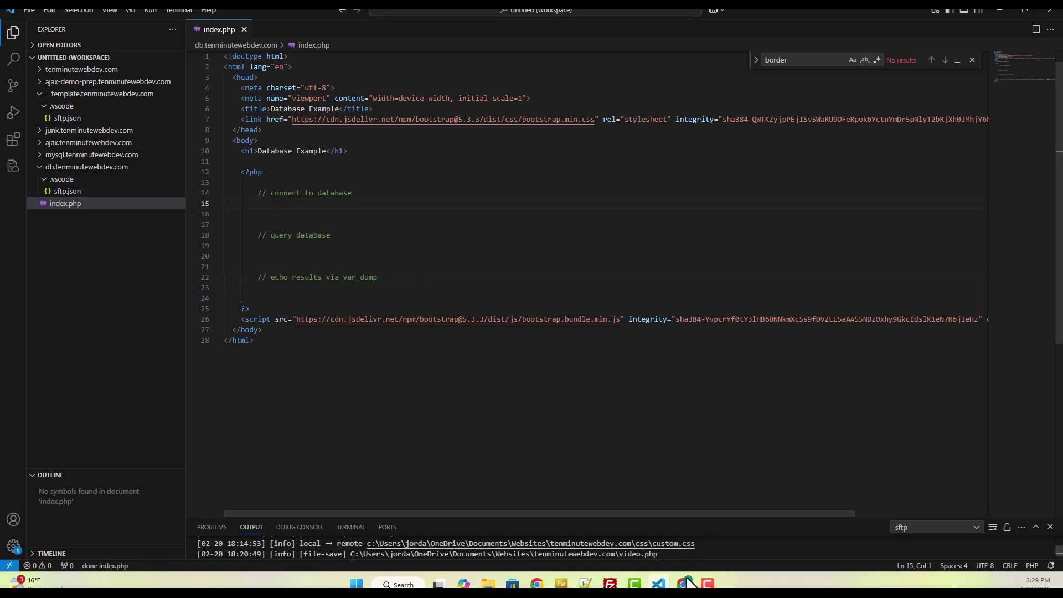
- Switch to IONOS in Chrome and open the details of the hosting database described as "db"
mouse_move(684, 583)
click(687, 543)
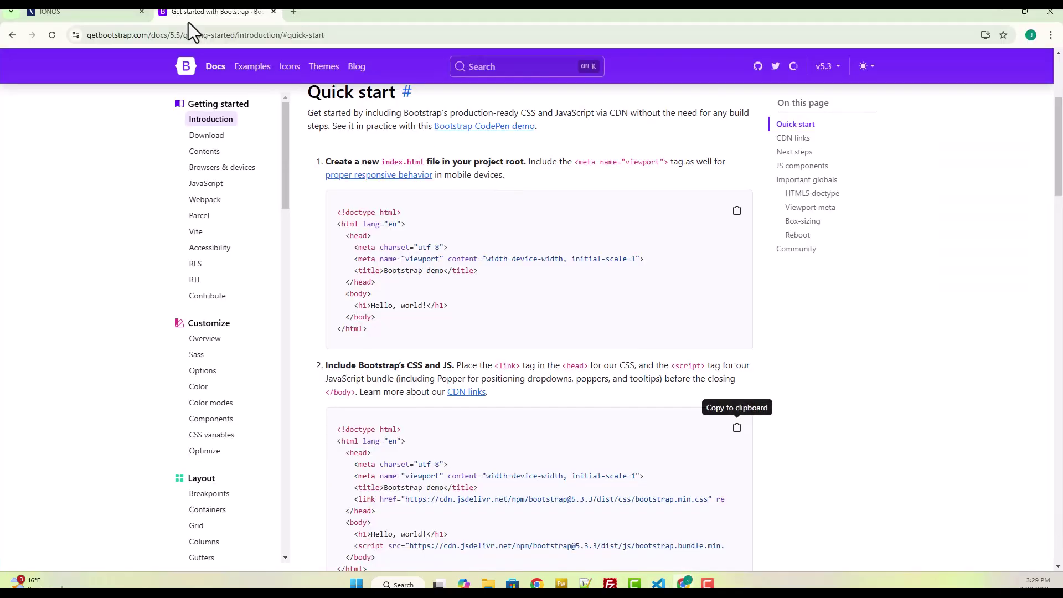
click(77, 12)
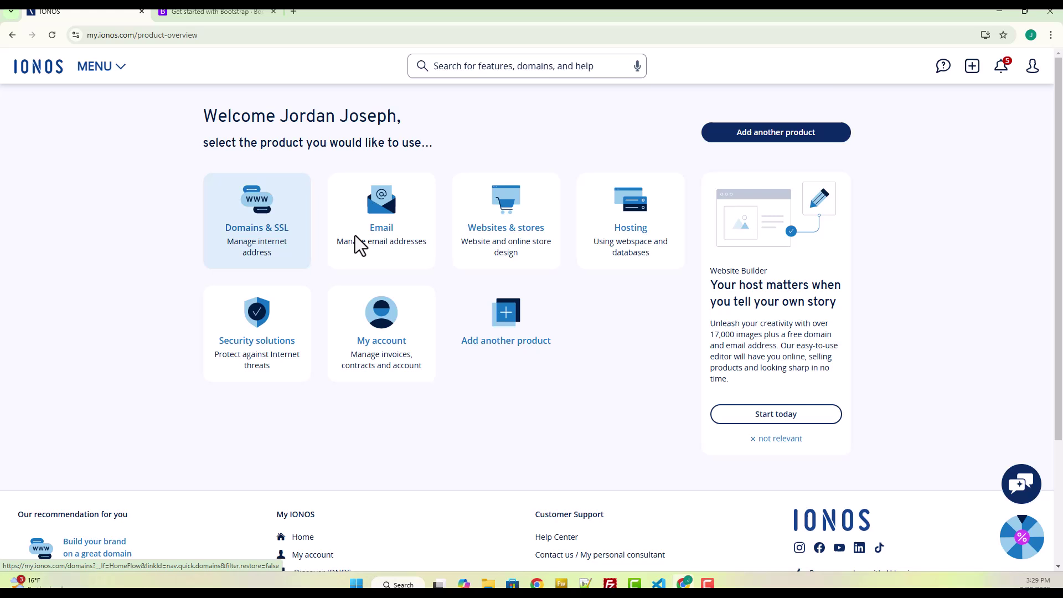
click(634, 228)
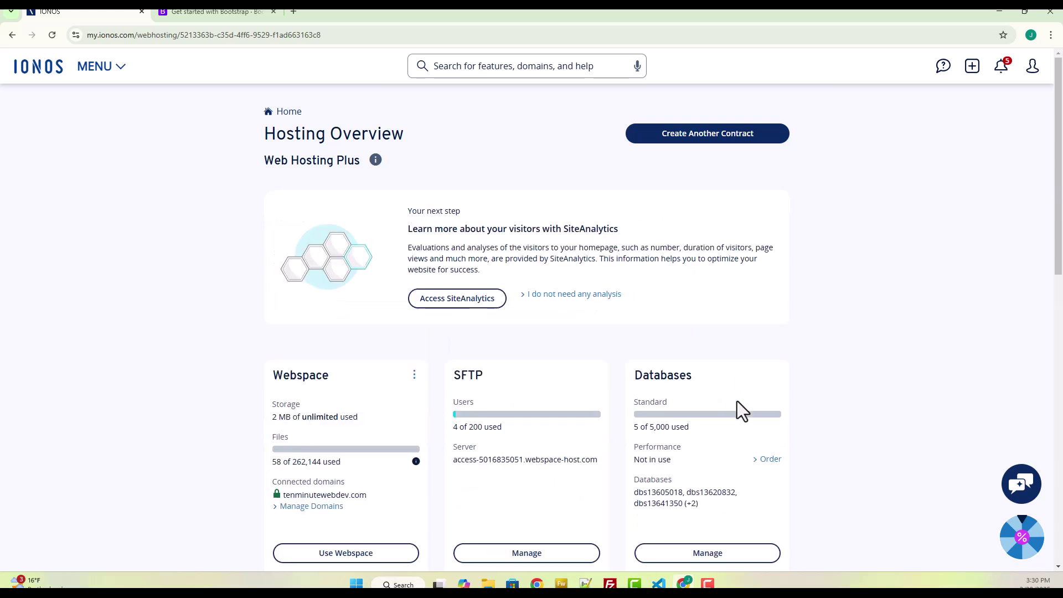
click(728, 561)
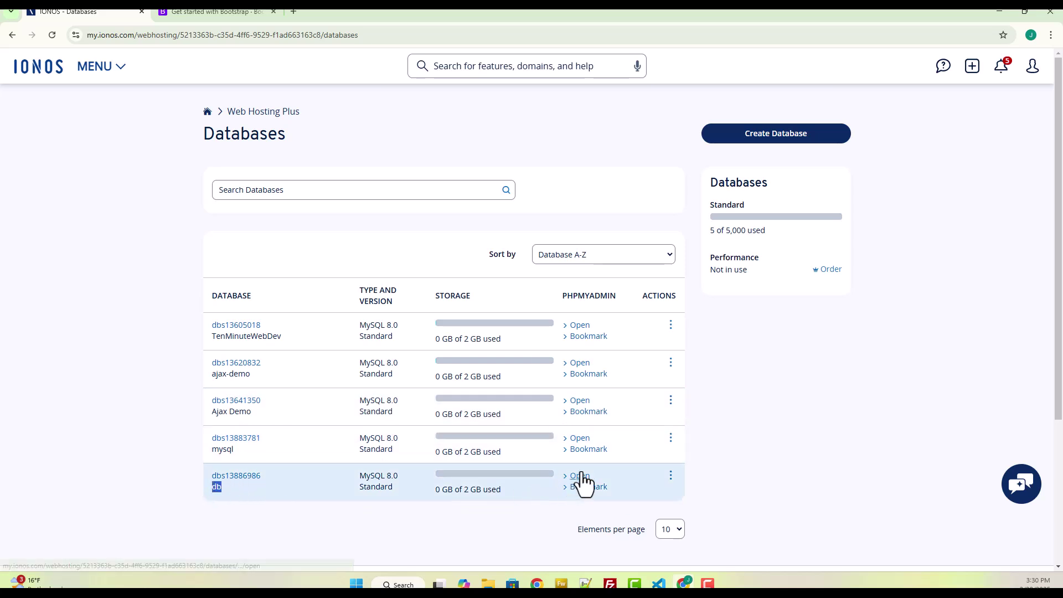
click(247, 478)
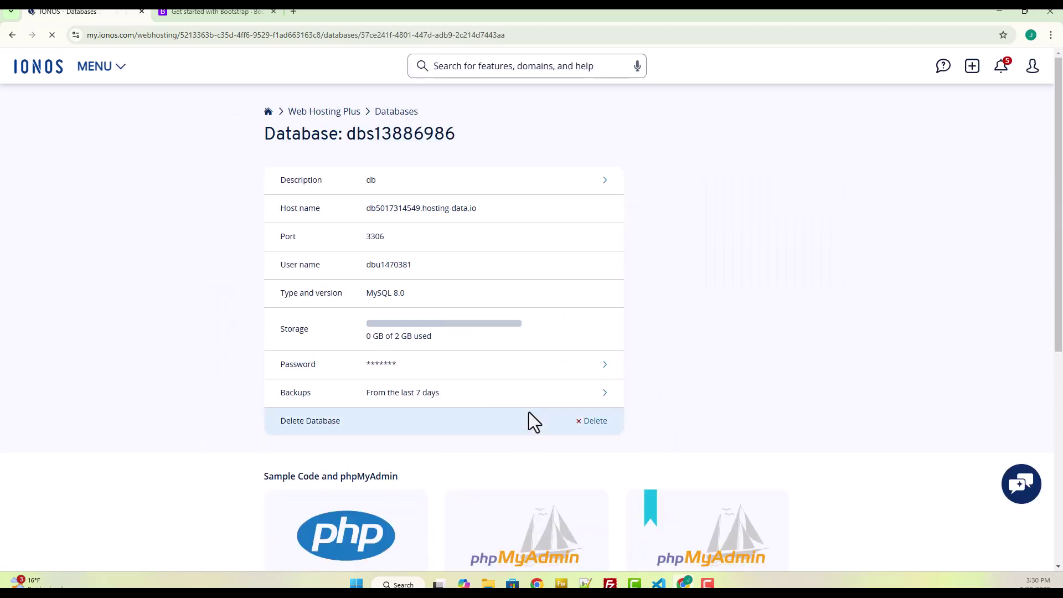
- Open the database's PHP sample connection code and show the PDO-Extension version
scroll(529, 412, down, 5)
click(350, 337)
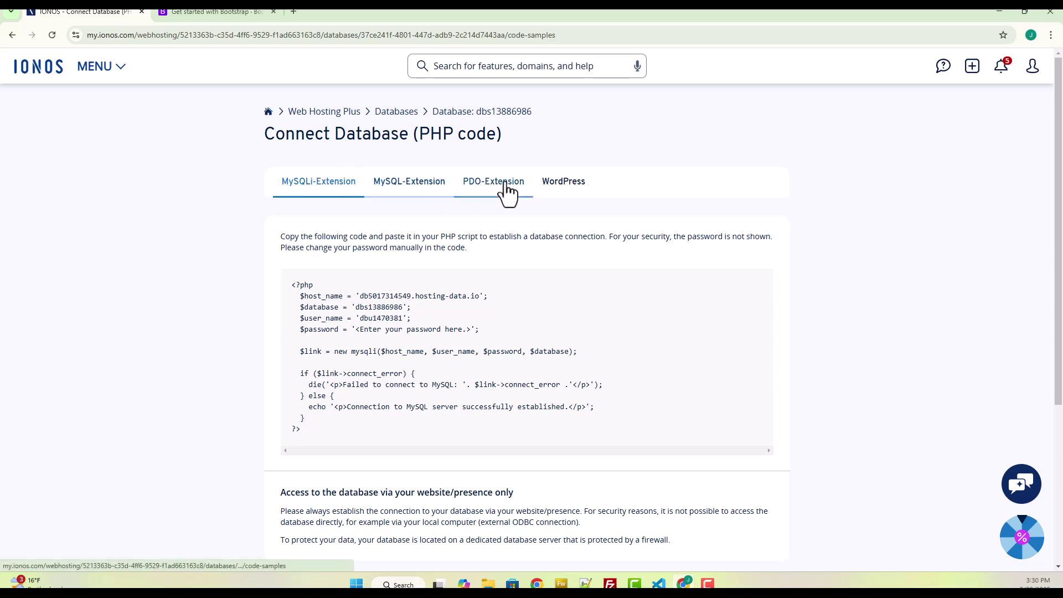
click(415, 185)
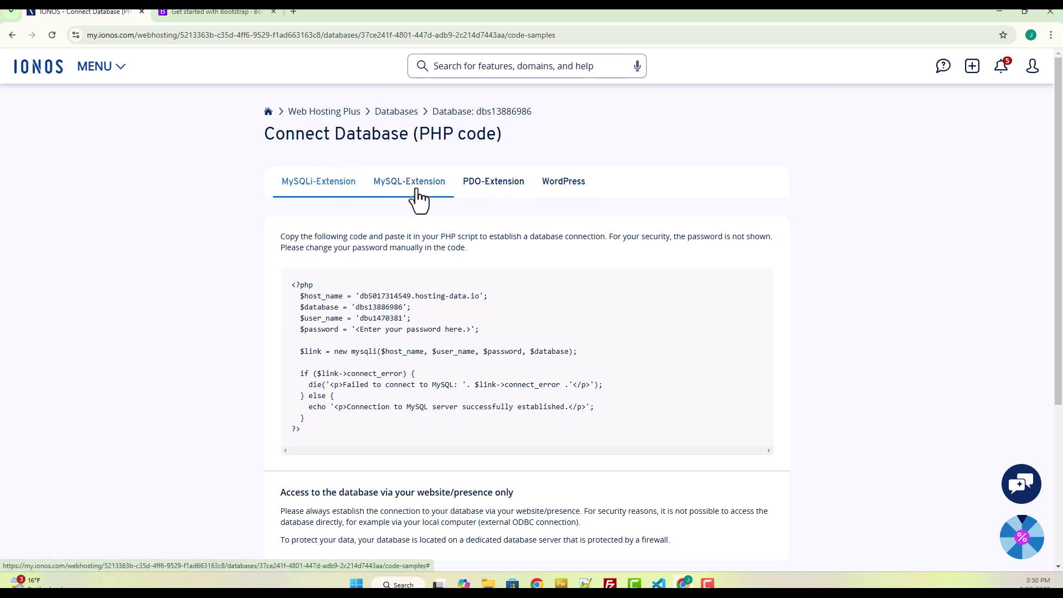
click(500, 191)
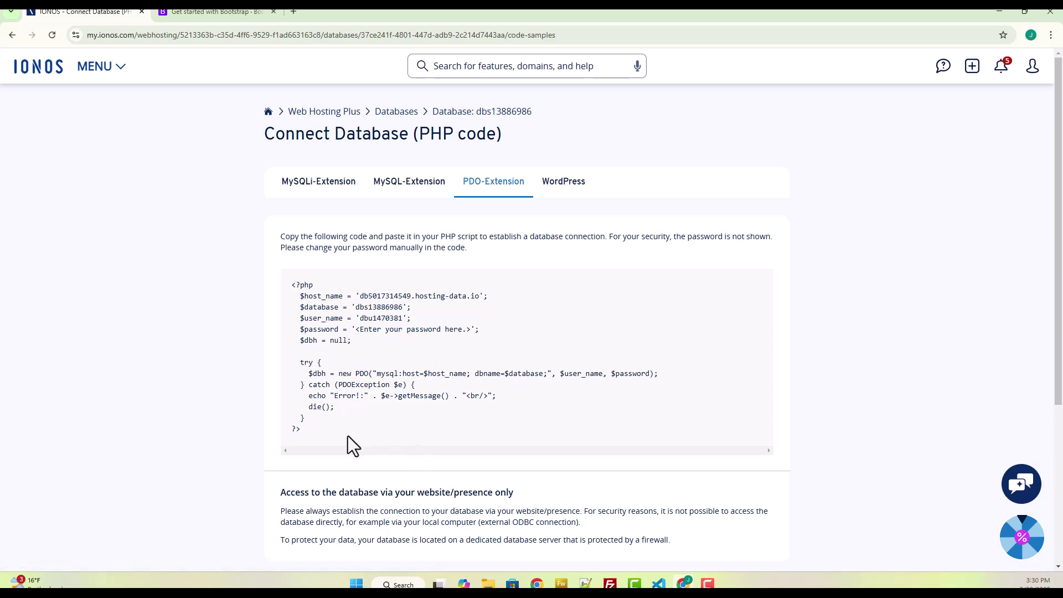
- Copy the whole PDO connection sample and paste it below the opening PHP tag of index.php in VS Code
drag(321, 446, 281, 246)
key(ctrl+c)
click(381, 375)
drag(369, 327, 471, 328)
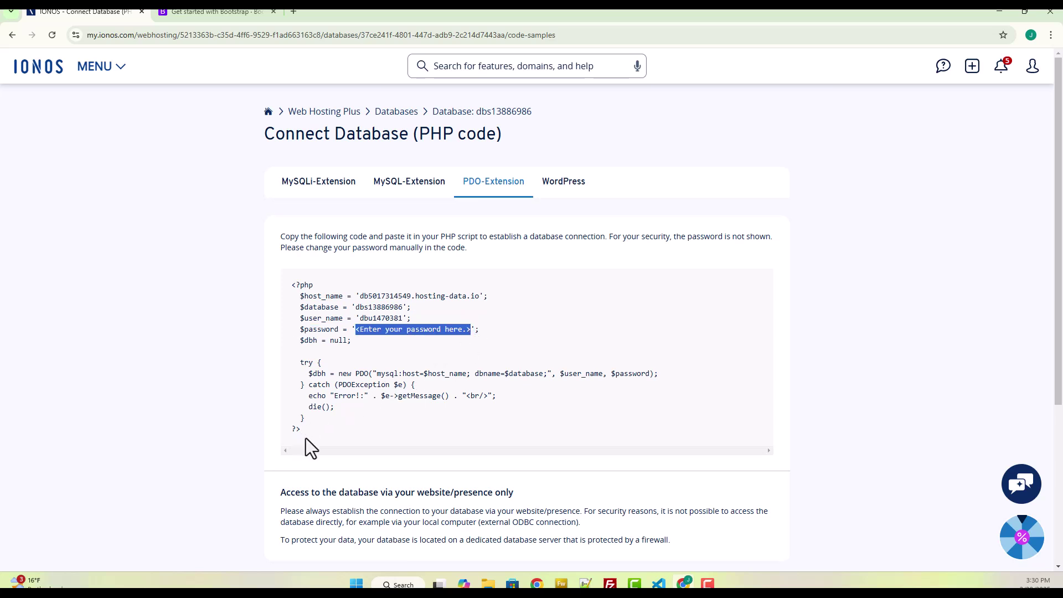
drag(306, 437, 291, 284)
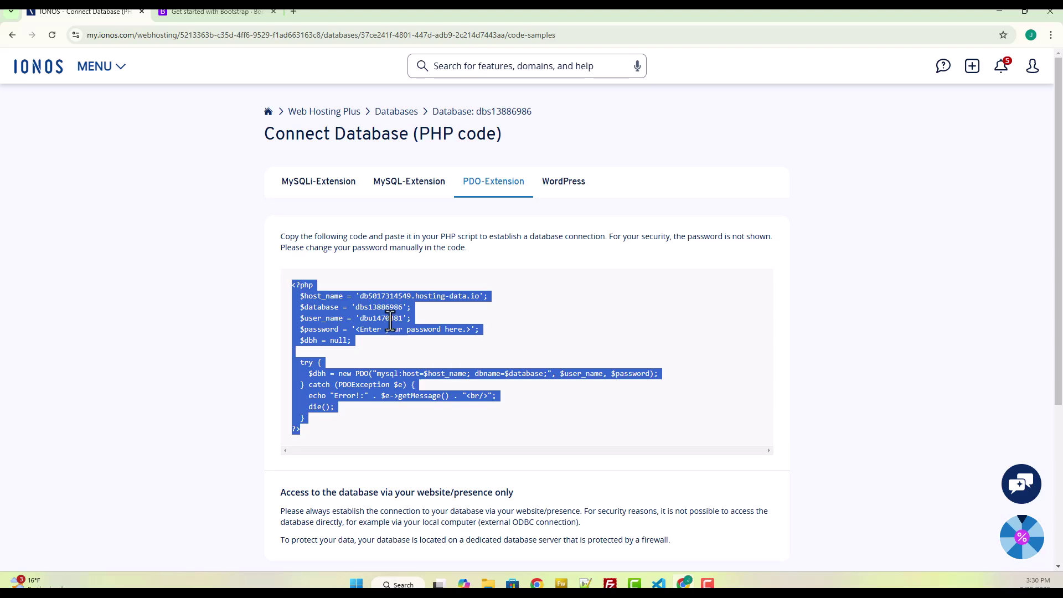
click(999, 11)
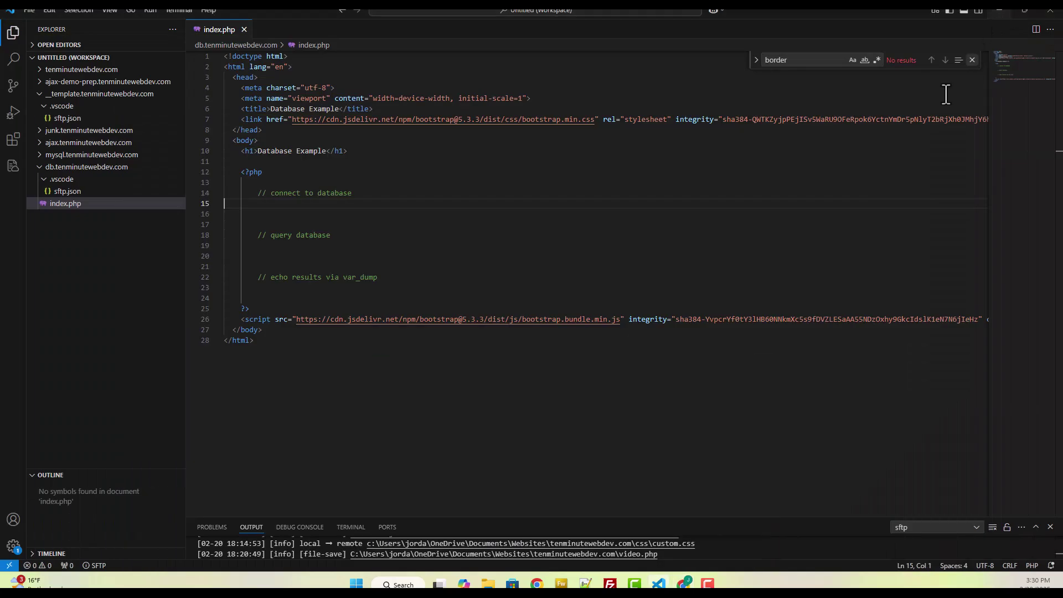
click(286, 173)
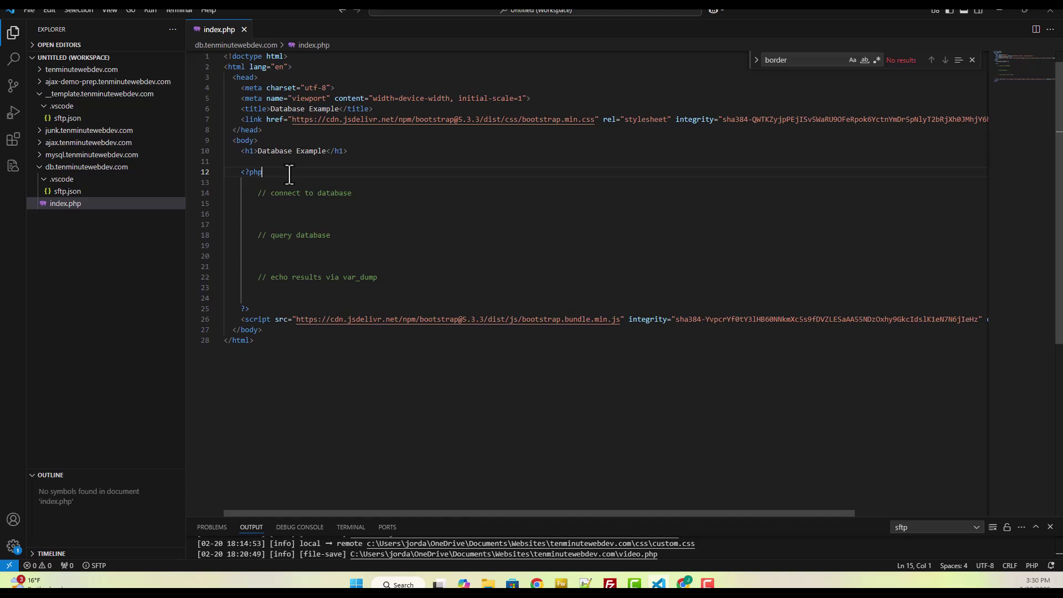
key(Return)
key(ctrl+v)
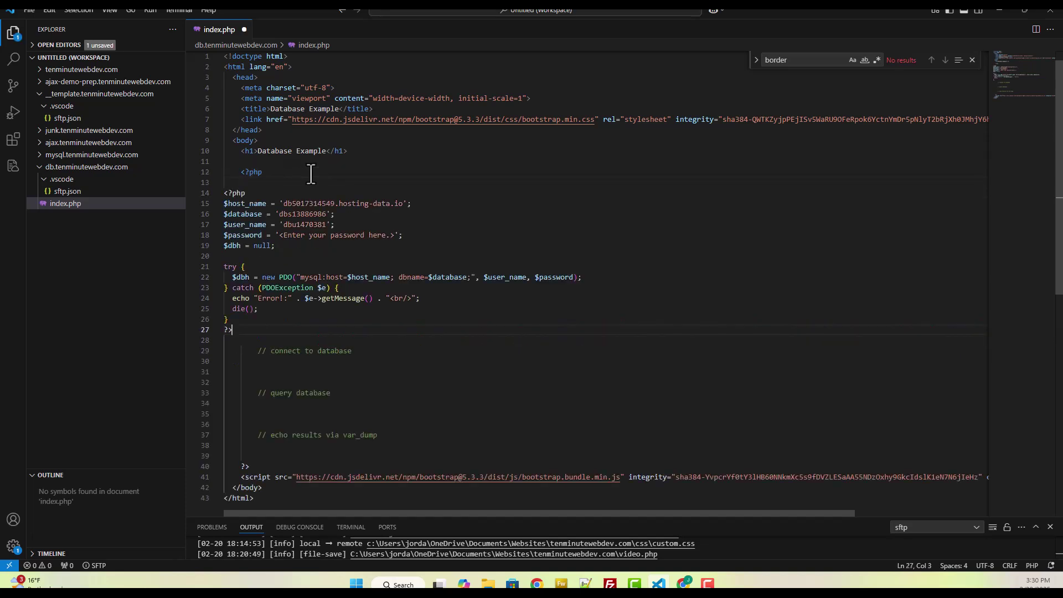
- Delete the duplicate opening and closing PHP tags that surround the pasted connection code
drag(249, 194, 214, 195)
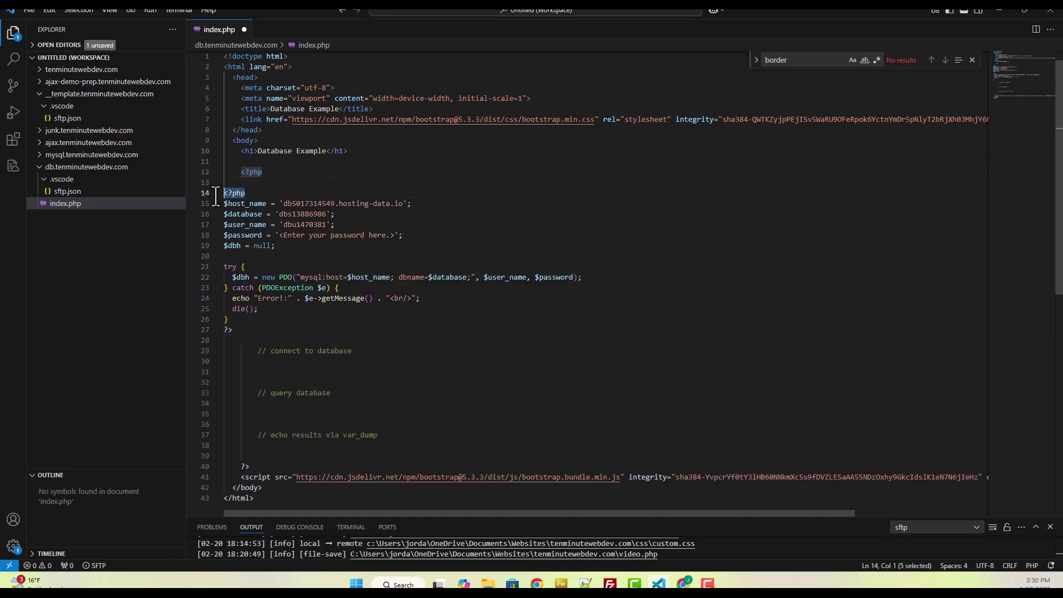
key(BackSpace)
key(BackSpace)
click(238, 320)
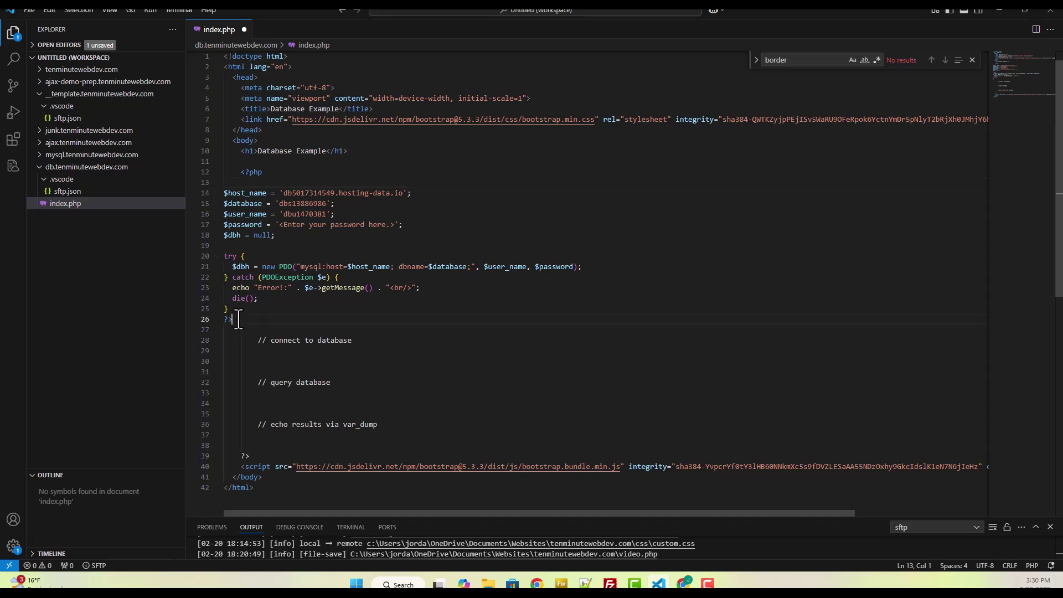
key(BackSpace)
key(BackSpace)
- Indent the pasted PDO connection code by two levels to align it with the comments in the PHP block
drag(238, 311, 224, 193)
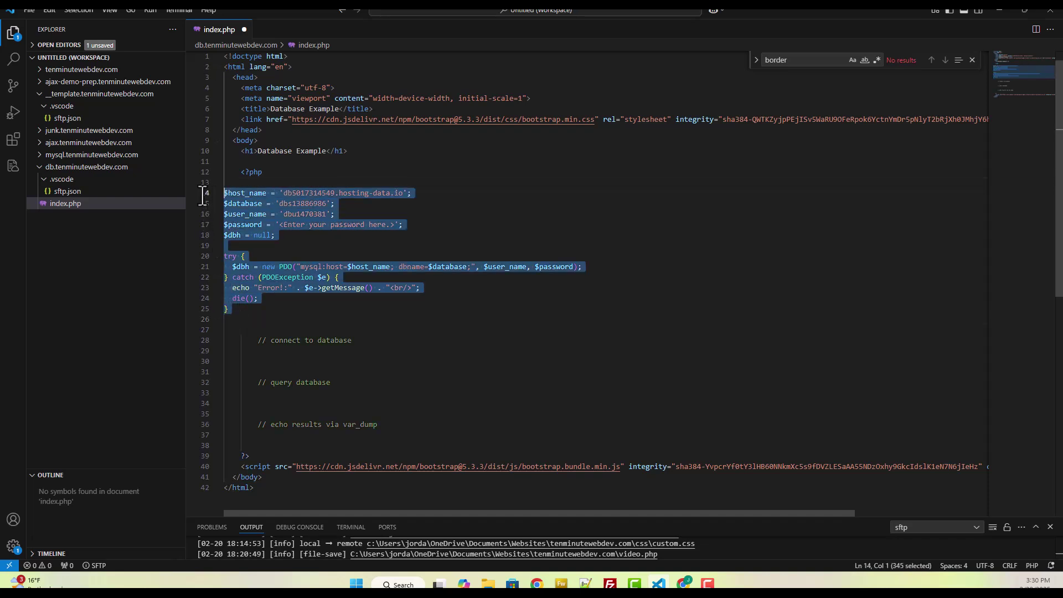
key(Tab)
key(Tab)
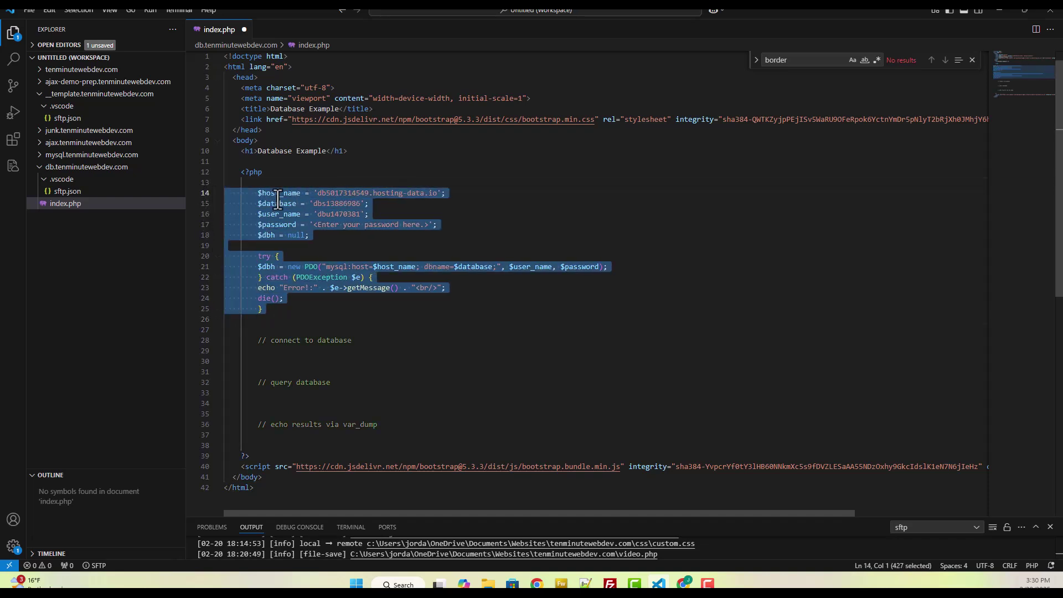
click(393, 256)
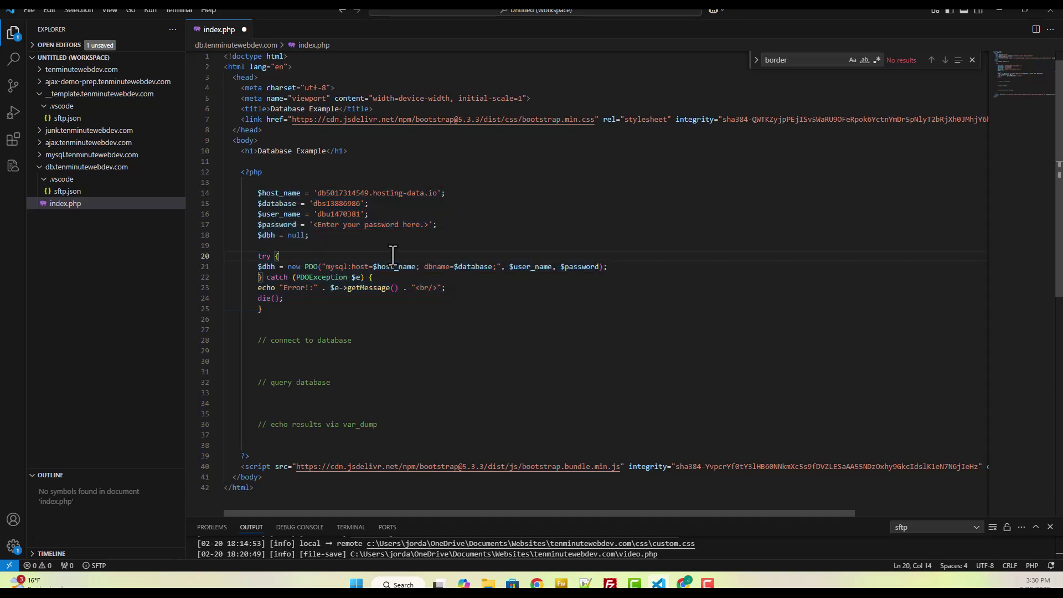
- Add the line echo "Connected"; below the new PDO statement in the try block of index.php and save the file
click(617, 269)
key(Return)
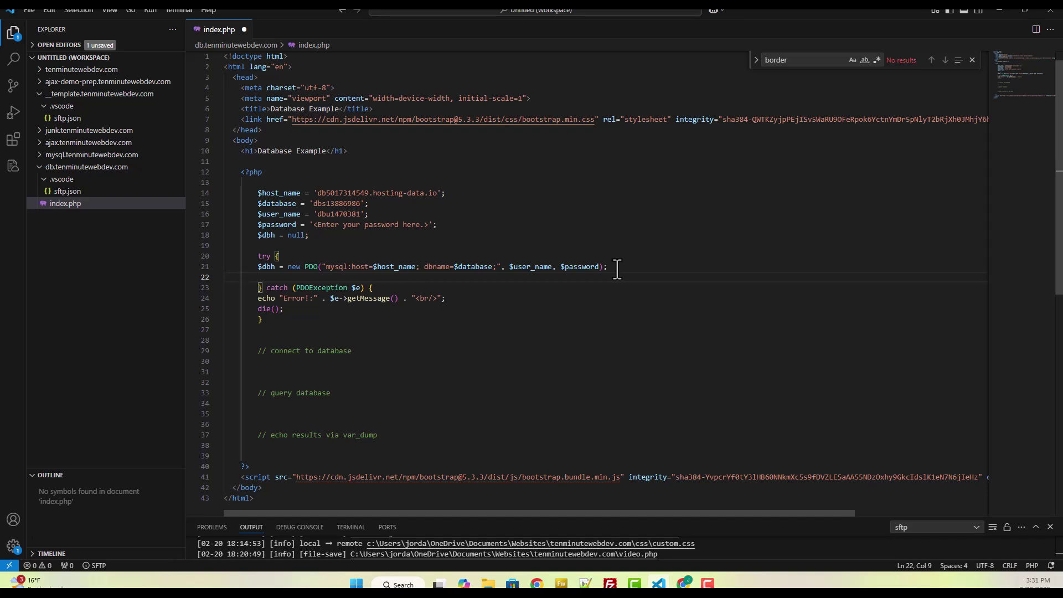
text(e)
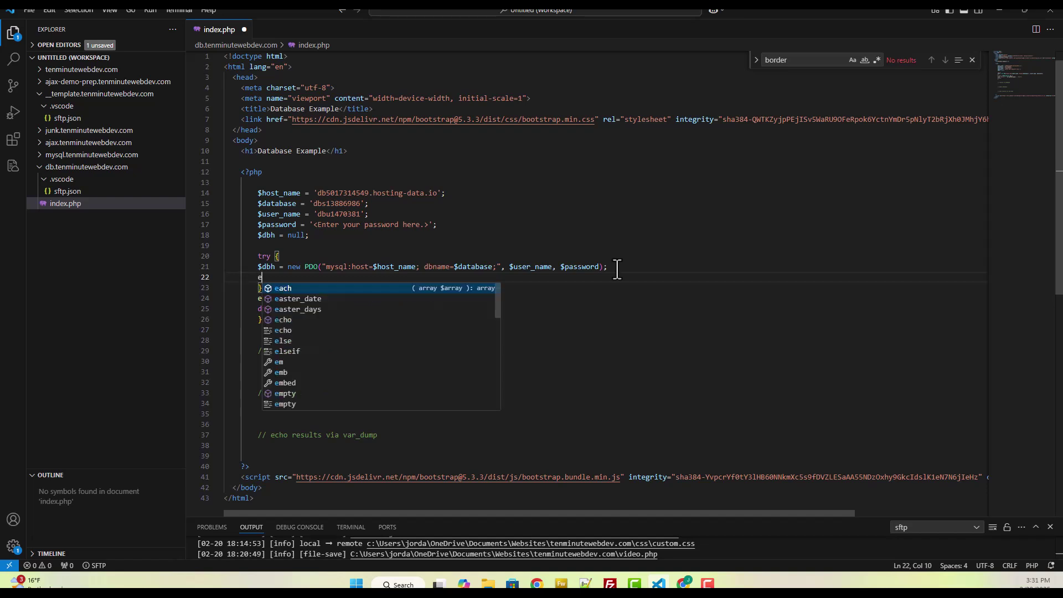
text(cho "Connected")
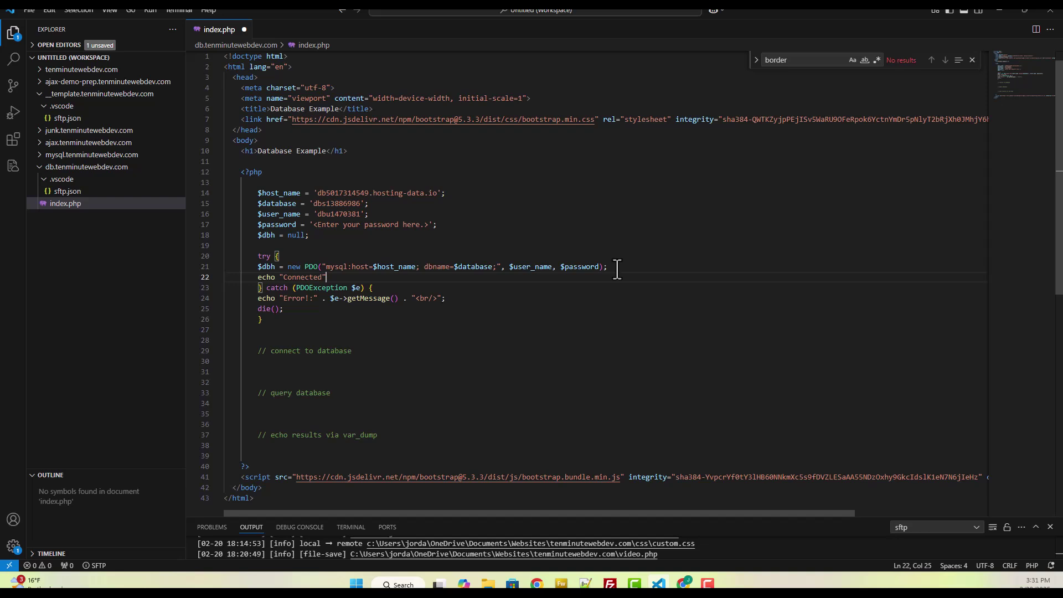
text(;)
click(463, 303)
drag(463, 302, 257, 301)
drag(314, 224, 419, 224)
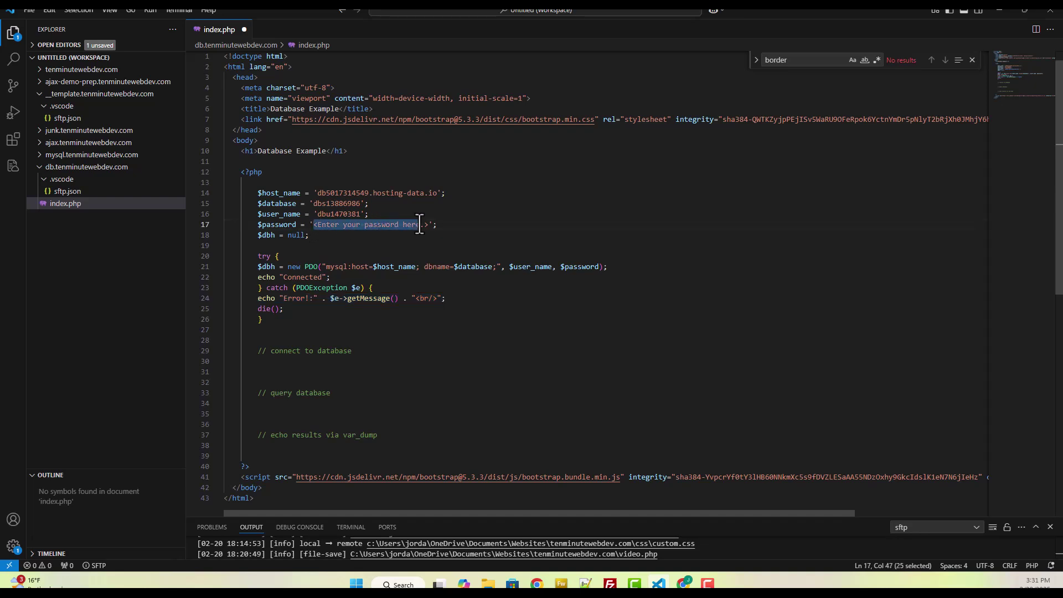
click(380, 217)
key(ctrl+s)
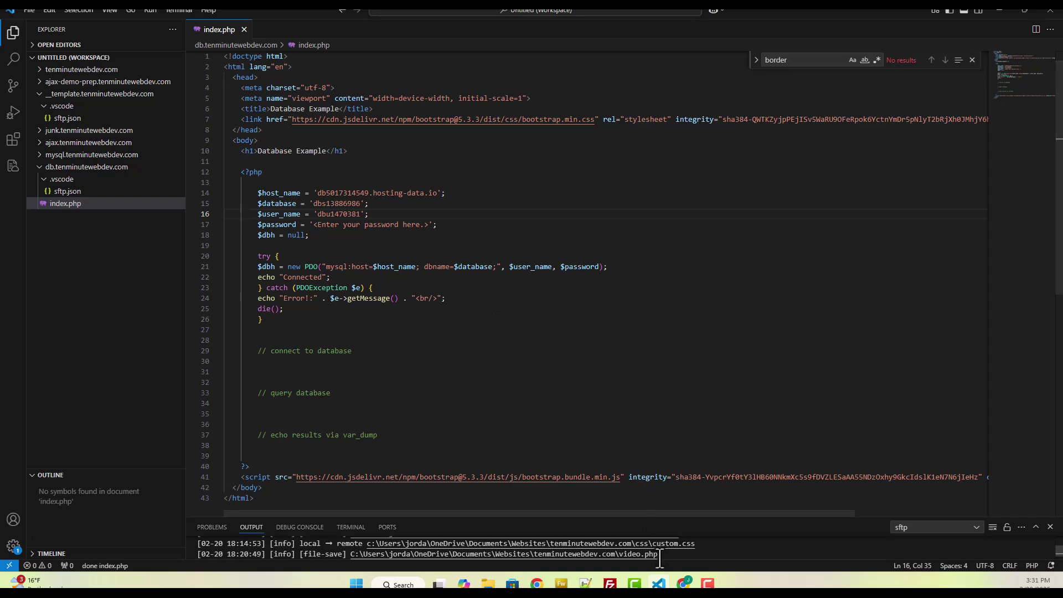
- Switch to Chrome, open db.tenminutewebdev.com in a new tab, and examine the heading and connection message on the page
click(685, 585)
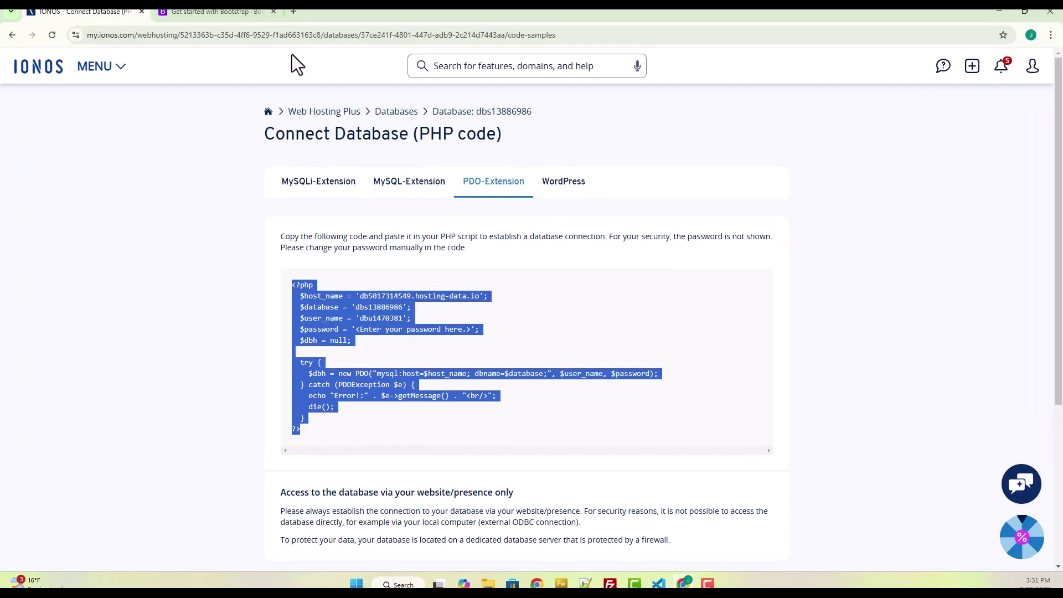
click(293, 12)
text(db.)
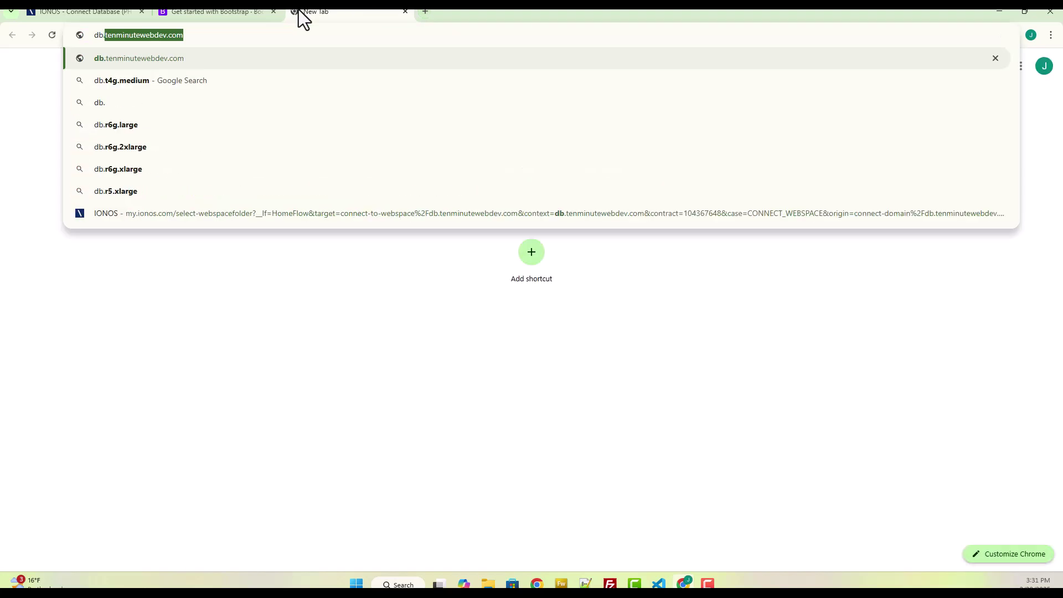
key(Return)
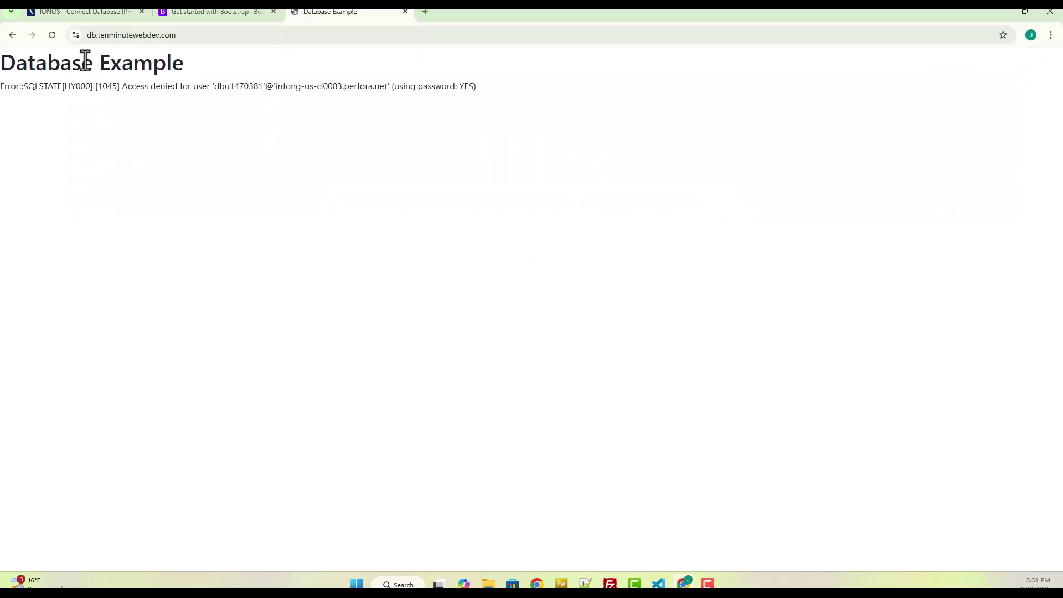
drag(47, 66, 204, 68)
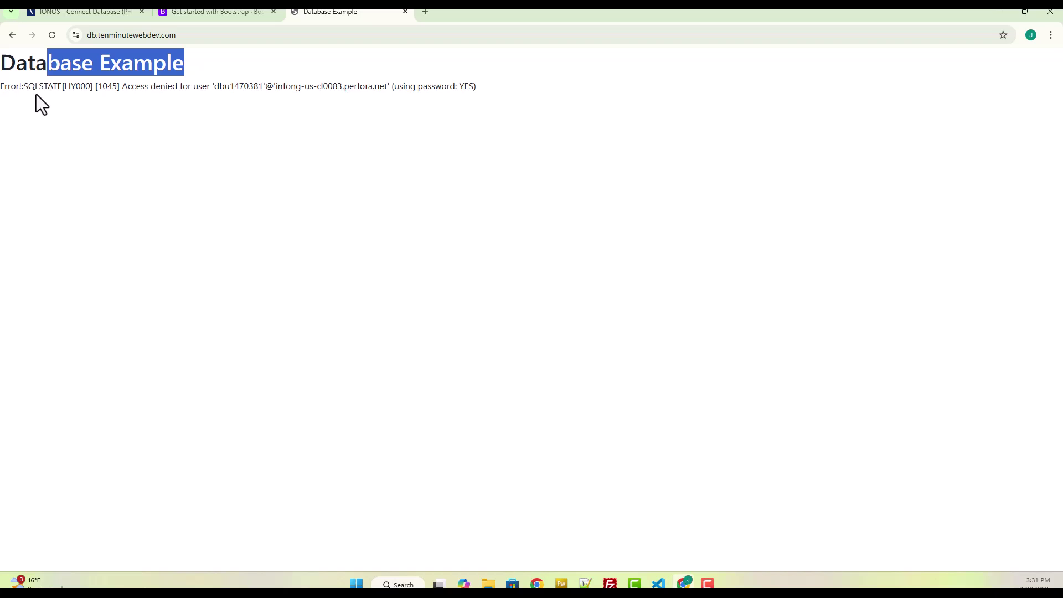
drag(35, 94, 421, 95)
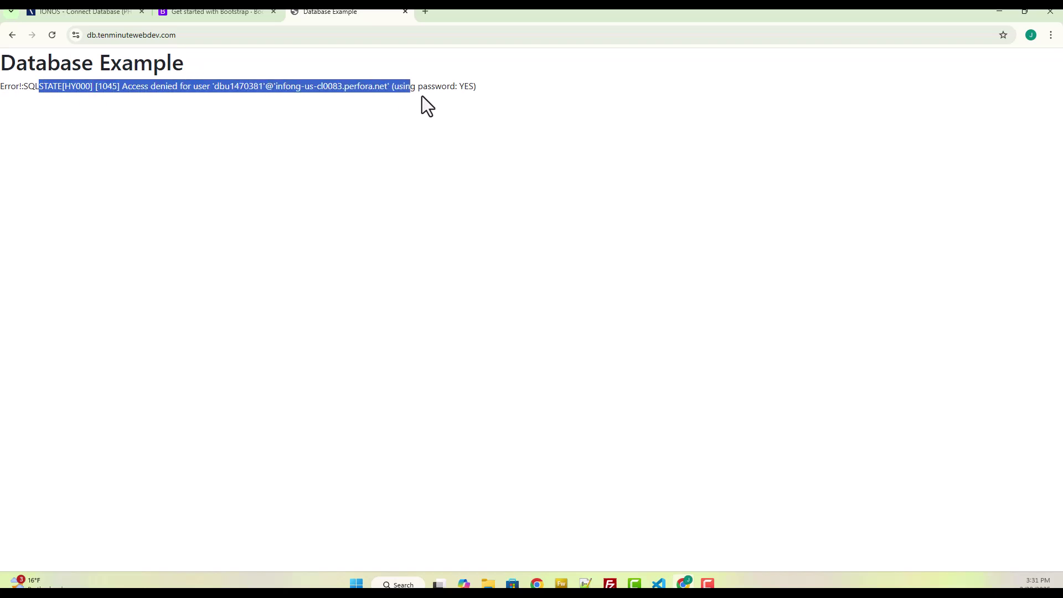
click(489, 90)
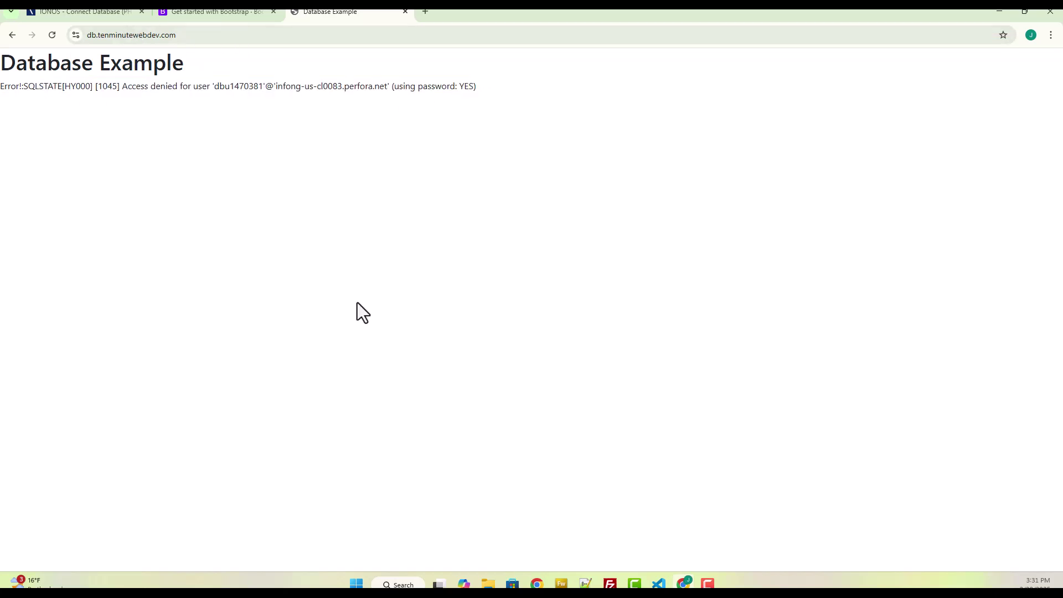
- Return to VS Code, replace the $password placeholder in index.php with the database password, and reload the page in Chrome
click(658, 582)
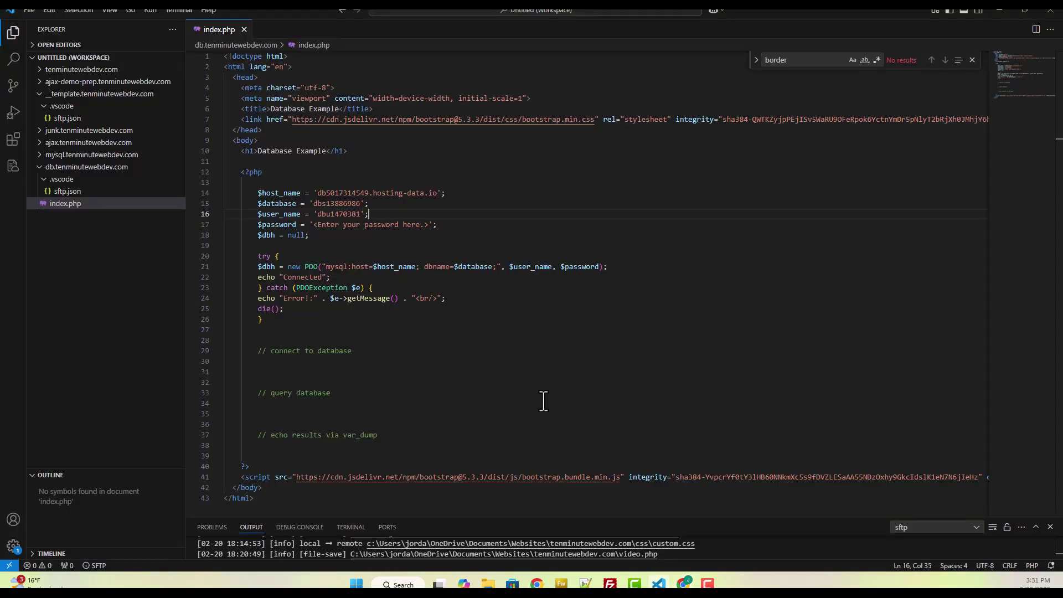
click(321, 234)
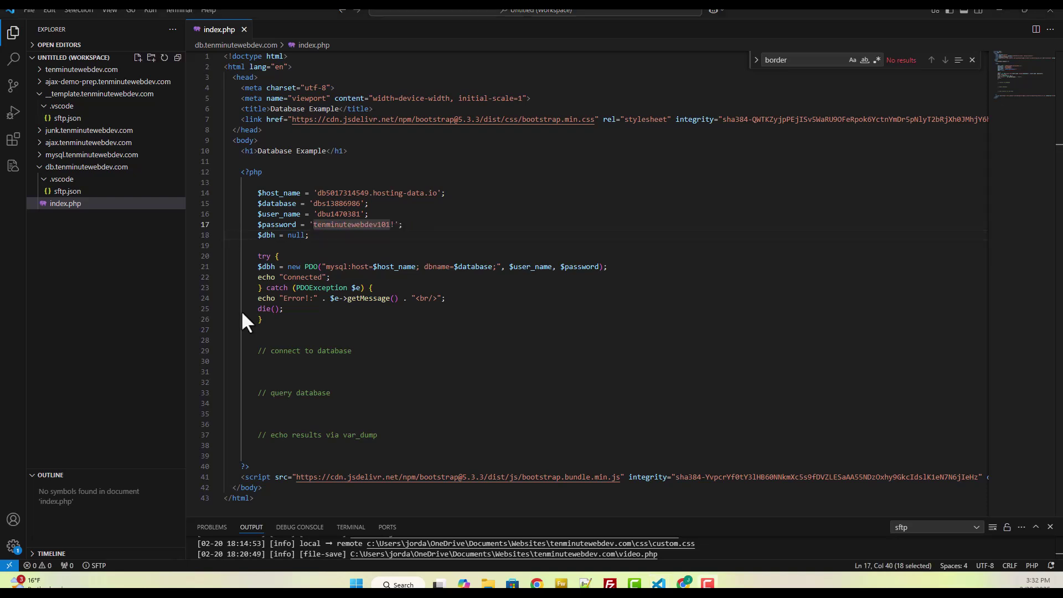
click(345, 224)
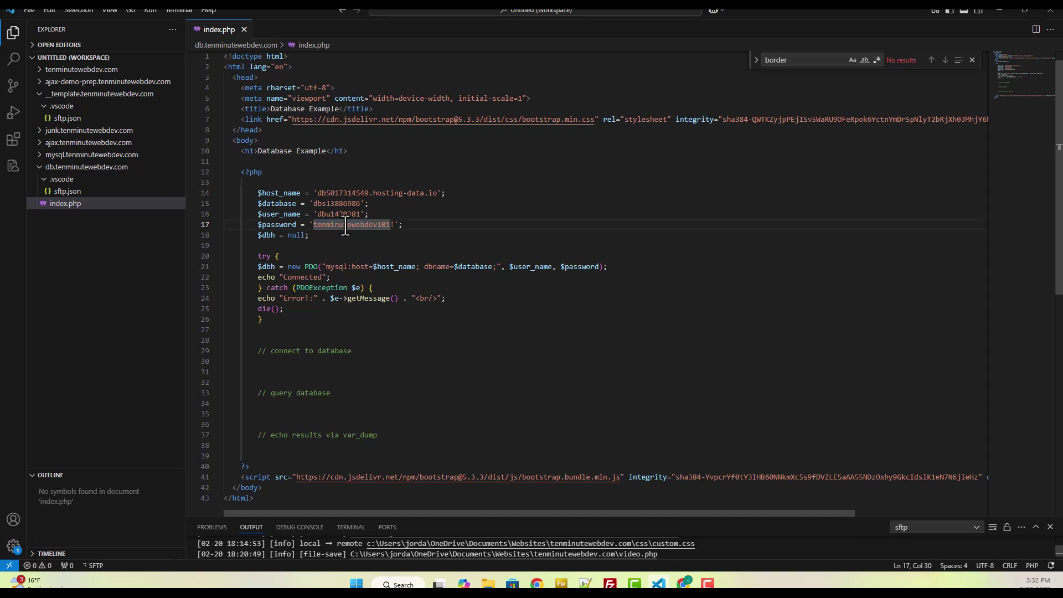
drag(393, 224, 317, 224)
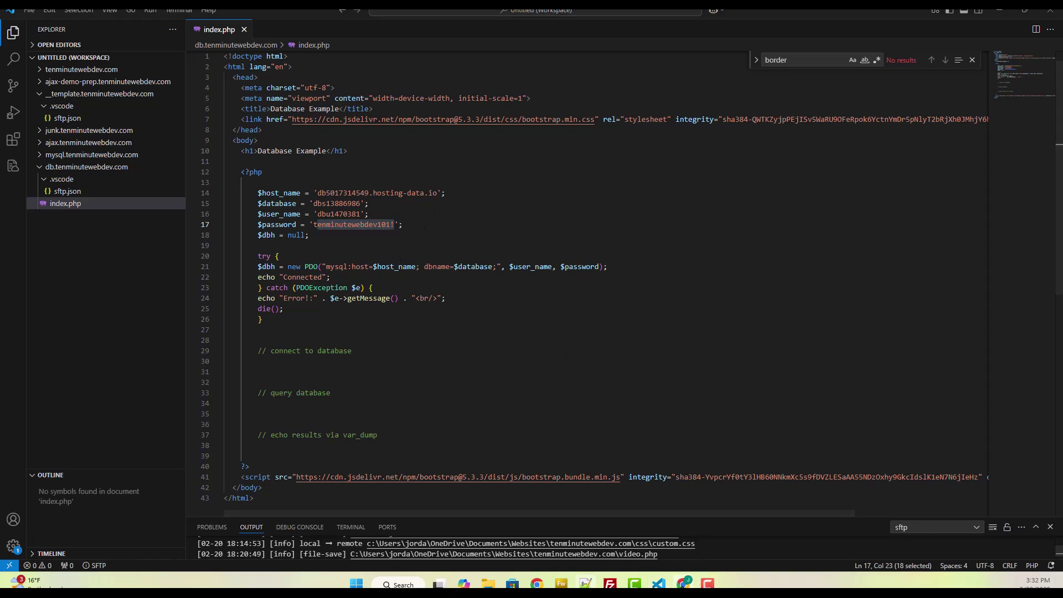
click(684, 583)
click(52, 34)
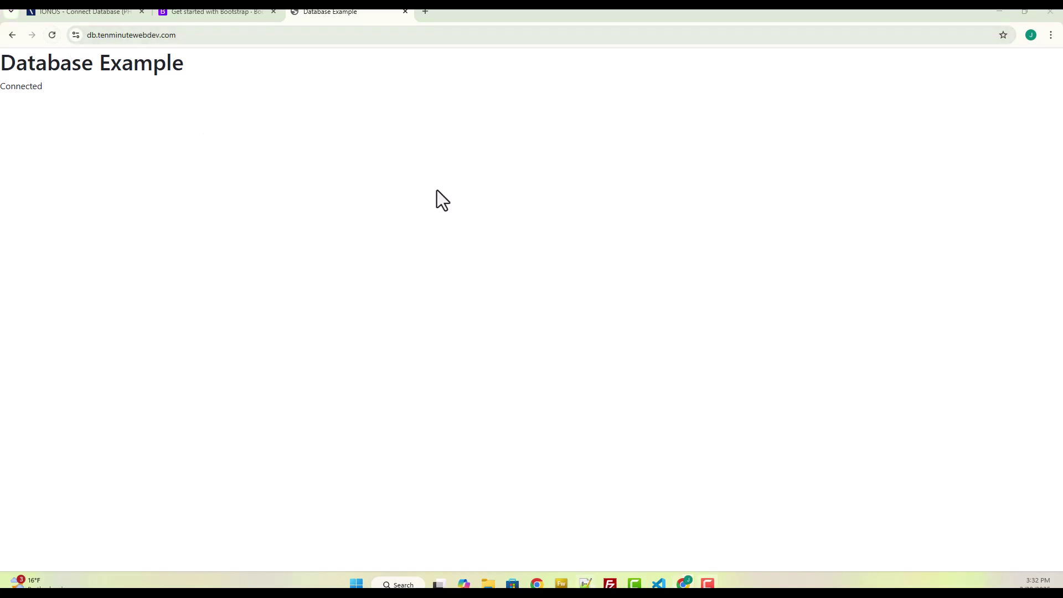
- Test a wrong login by adding an extra leading character to the $password value in VS Code, saving, and reloading the page in Chrome
key(alt+Tab)
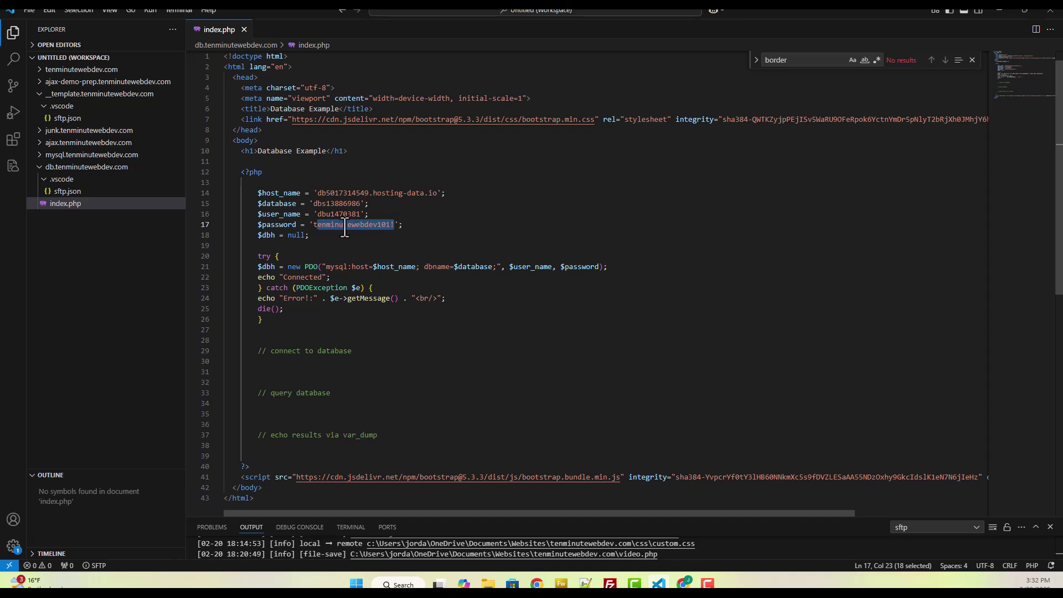
click(313, 224)
text(a)
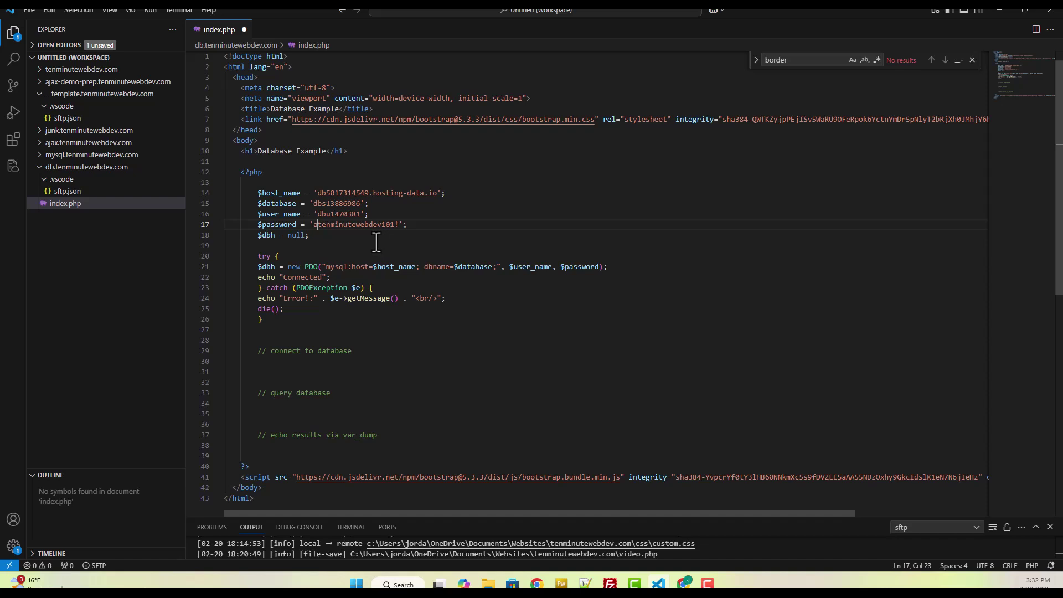
key(ctrl+s)
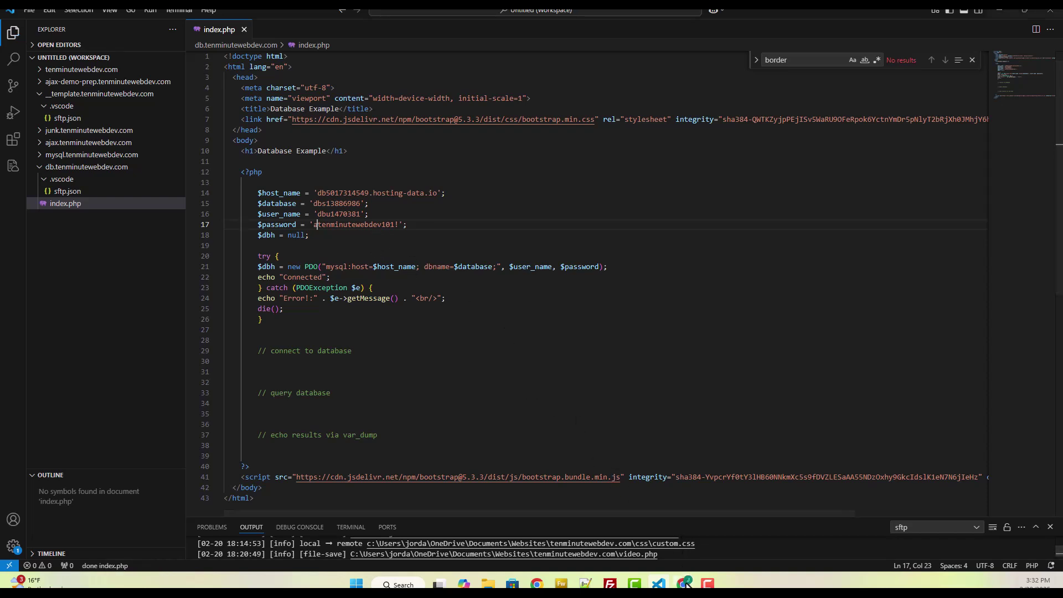
click(685, 583)
click(52, 38)
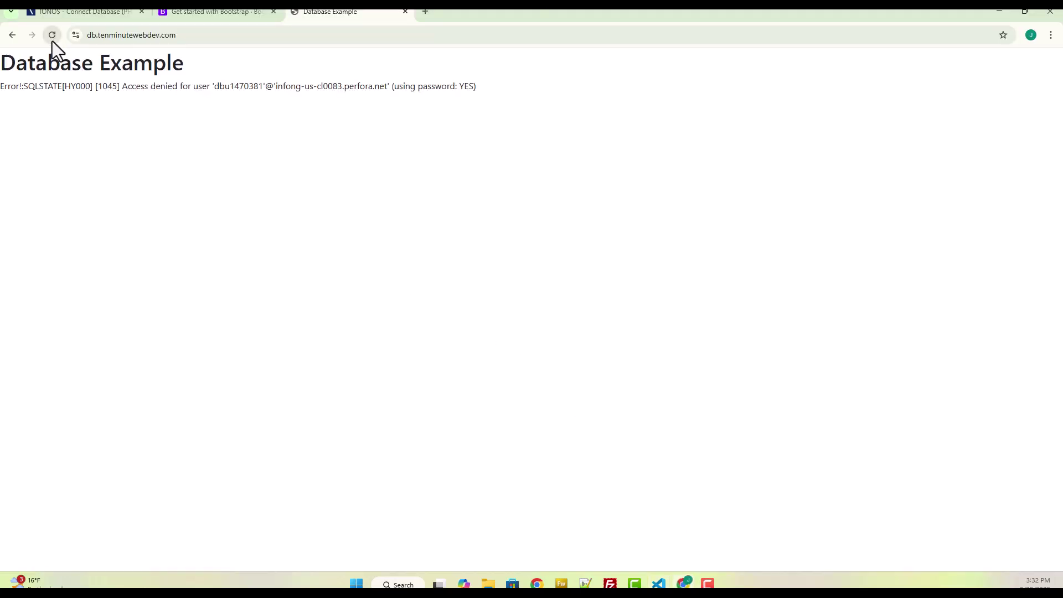
- Switch back to VS Code, remove the extra leading character from the $password value, and save index.php
click(684, 582)
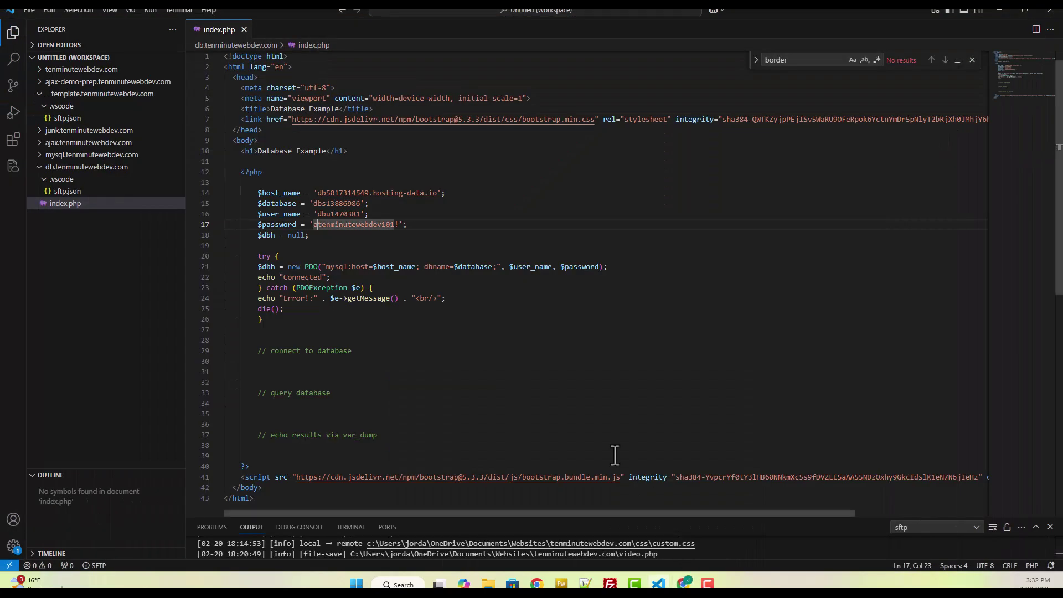
key(BackSpace)
click(347, 233)
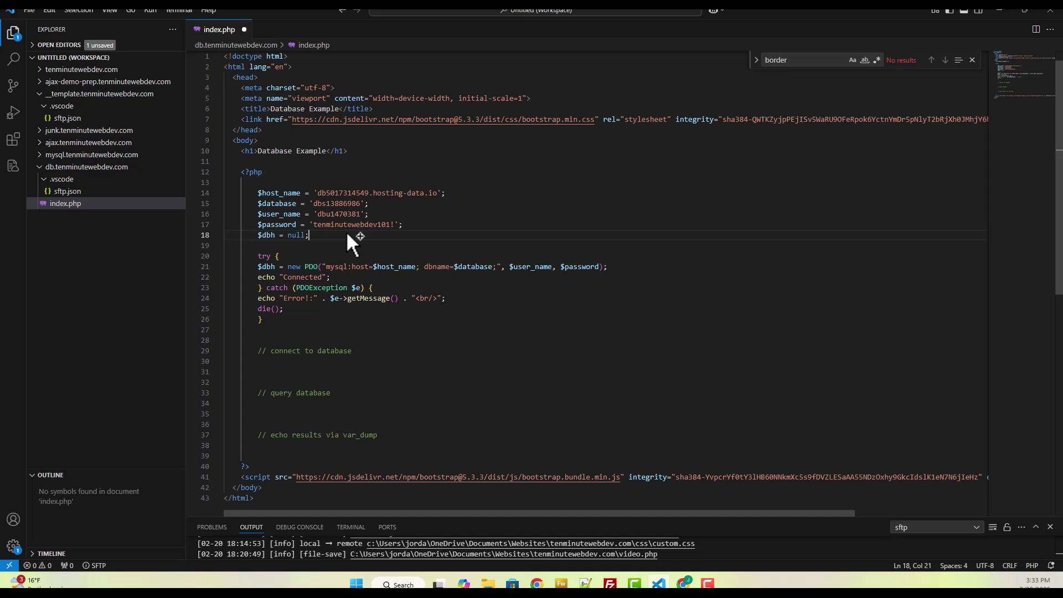
key(ctrl+s)
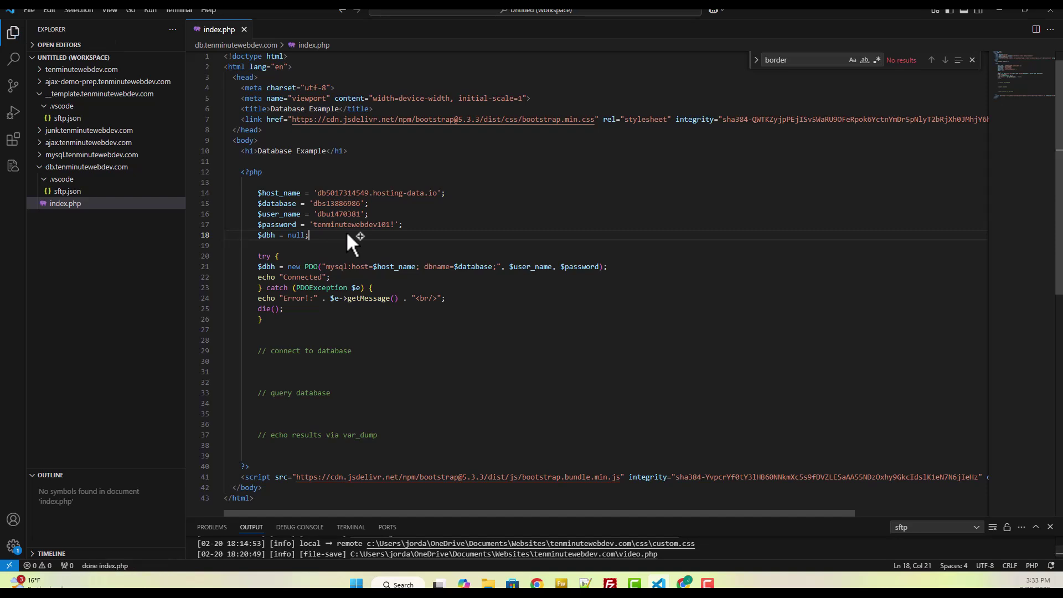